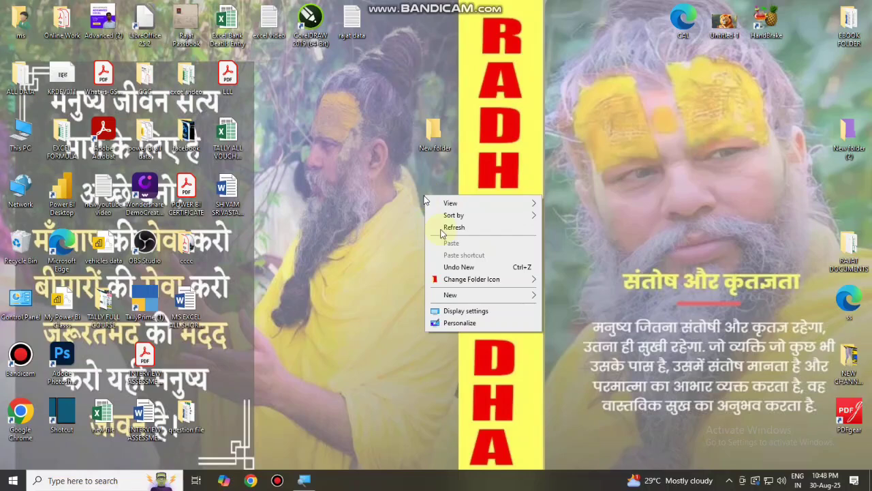
- Create two new empty folders on the desktop, keeping their default names
mouse_move(491, 299)
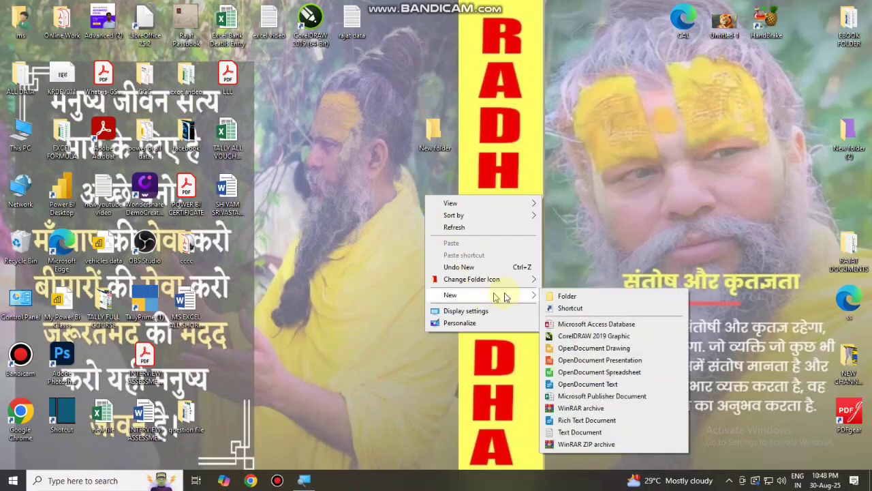
left_click(561, 299)
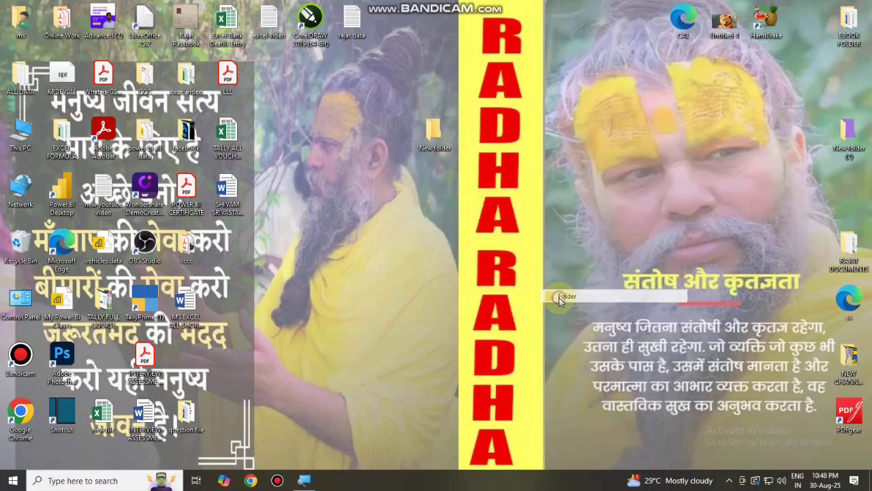
left_click(485, 261)
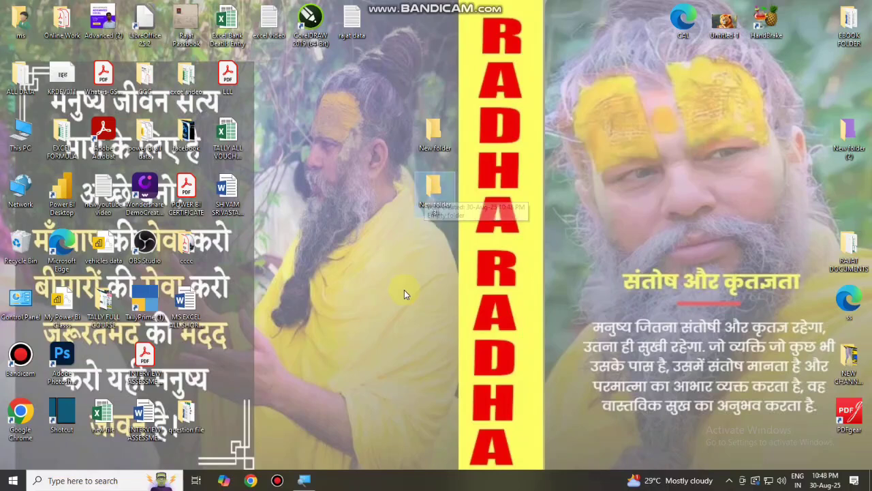
key("ctrl+shift+n")
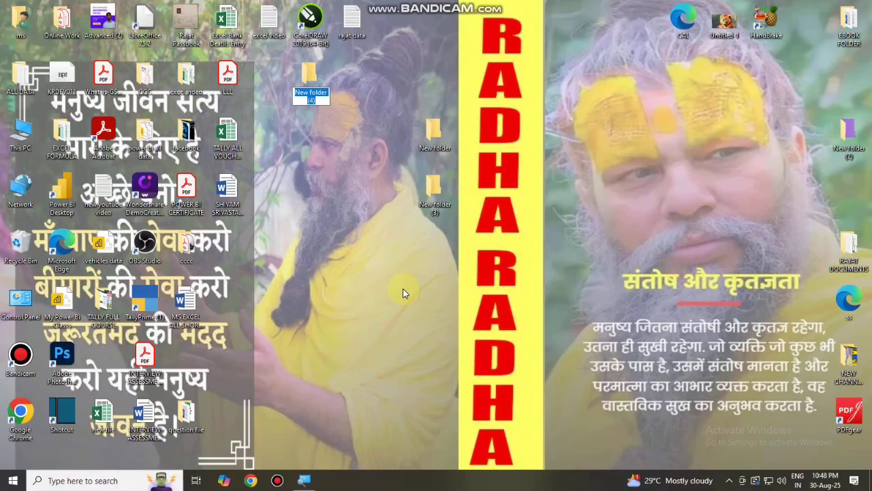
left_click(312, 71)
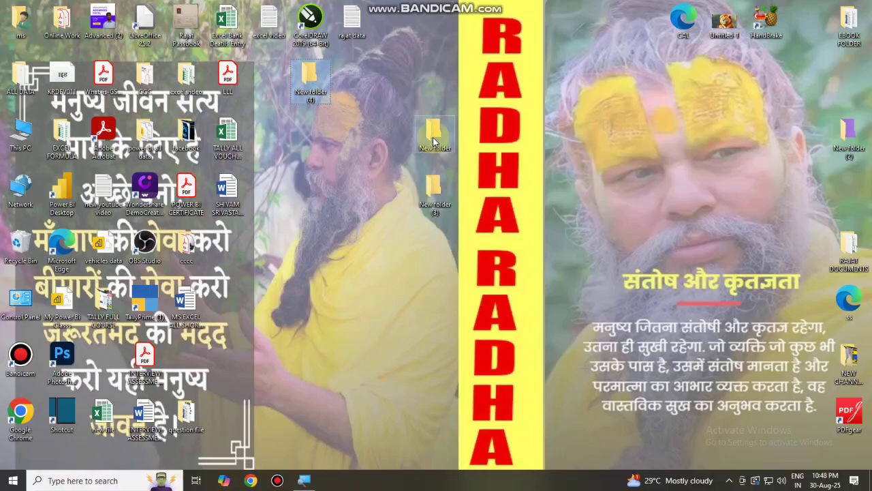
left_click(324, 81)
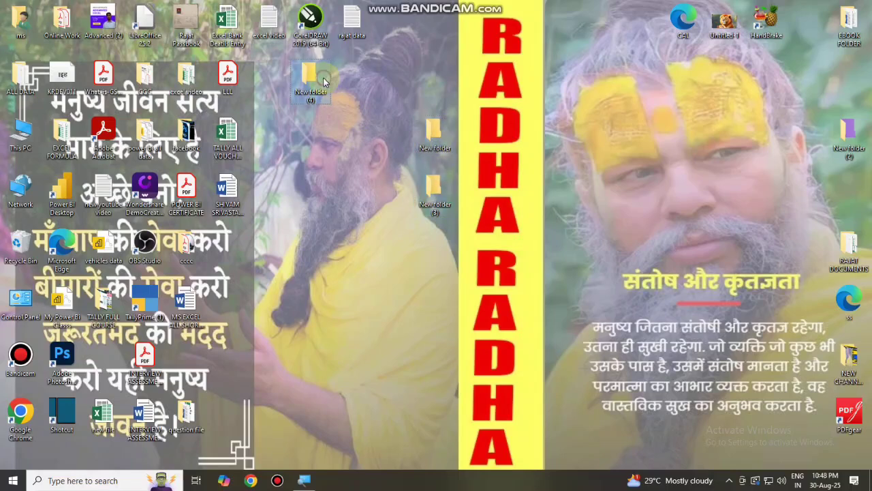
left_click(347, 185)
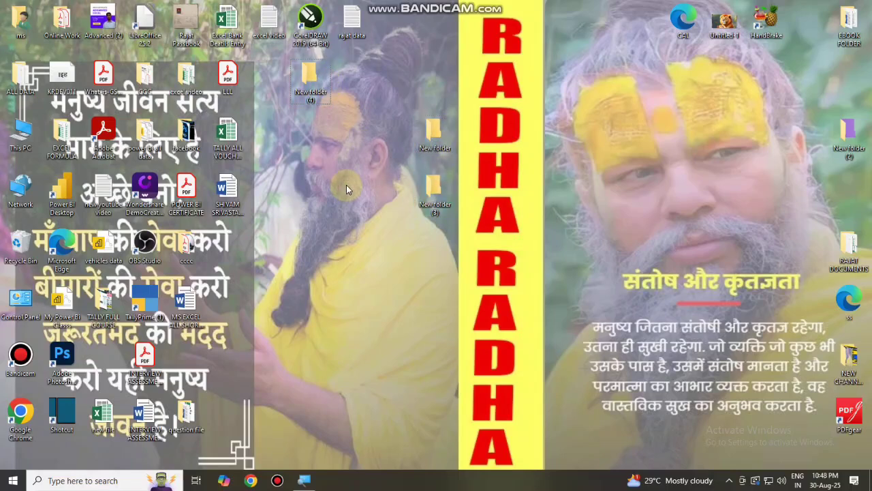
- Move "New folder" one slot higher on the desktop and rename it with the person's first name
left_click_drag(434, 126, 443, 67)
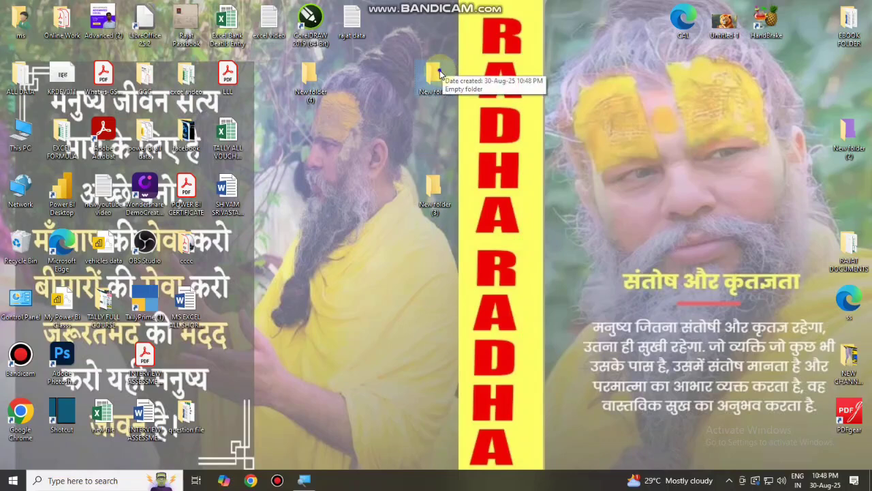
right_click(440, 73)
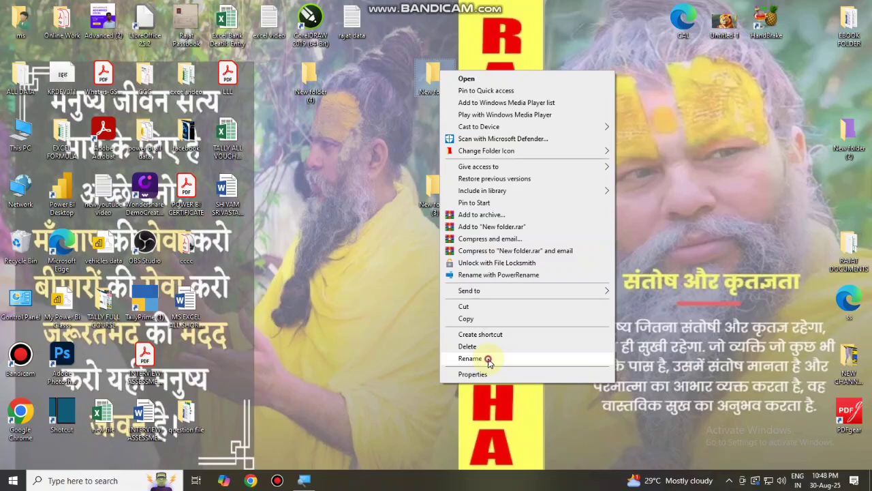
left_click(493, 365)
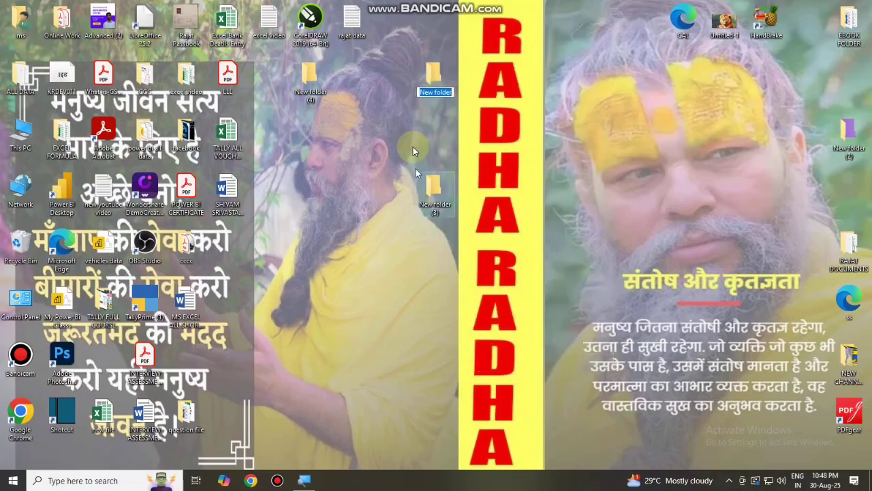
key("BackSpace")
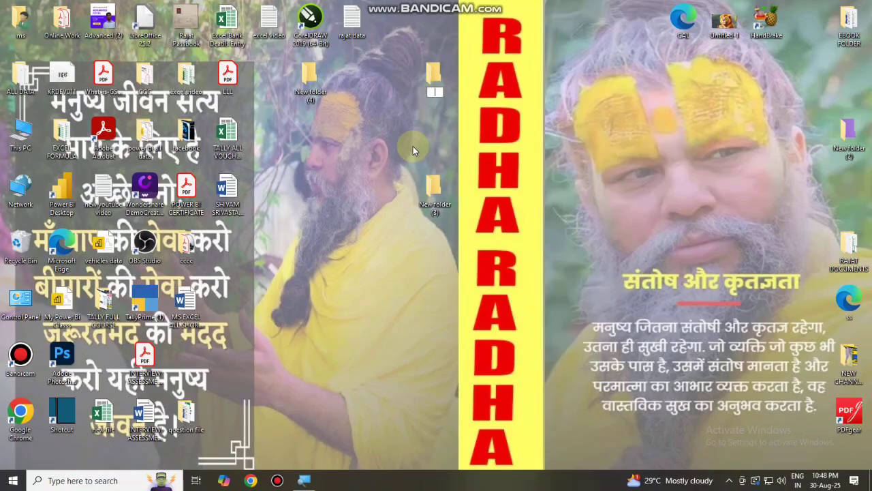
type("Shuivam")
key("Return")
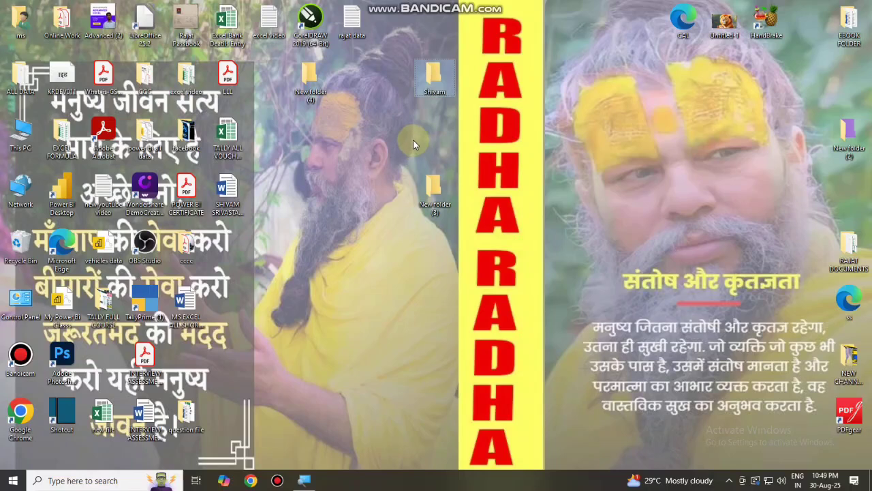
- Move "New folder (3)" directly below the renamed folder and rename it "Computer data"
left_click_drag(438, 196, 438, 152)
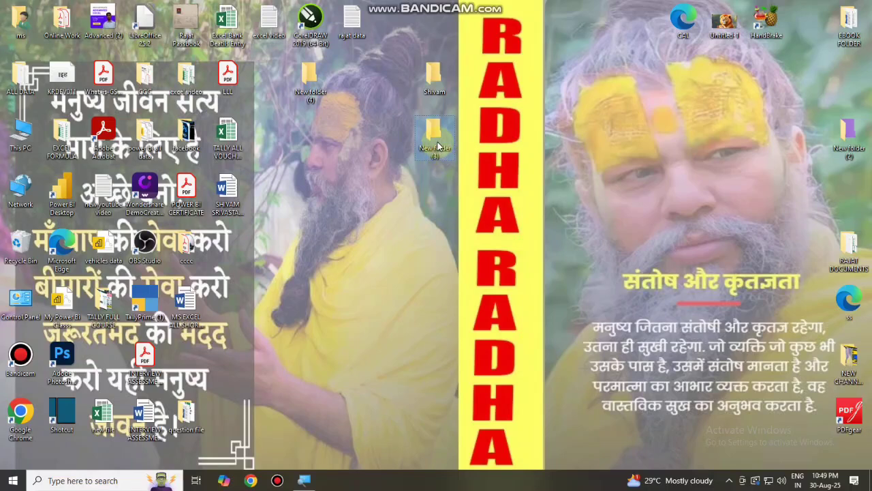
key("F2")
left_click(437, 143)
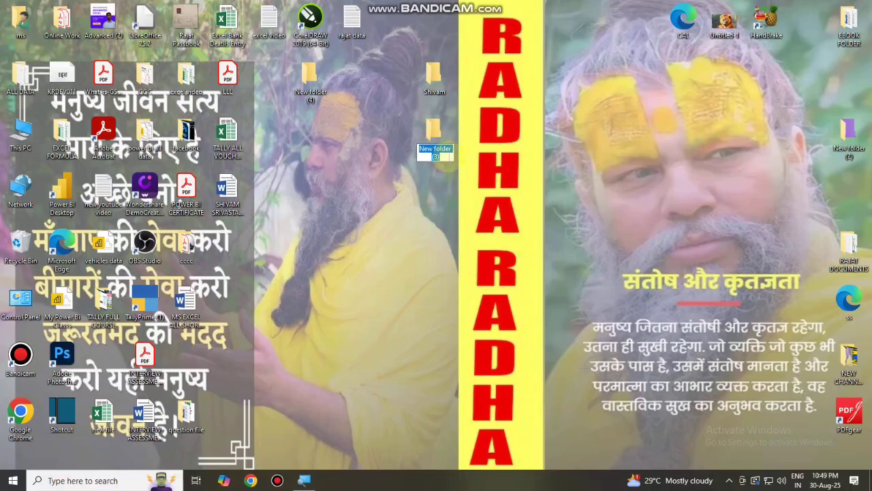
key("BackSpace")
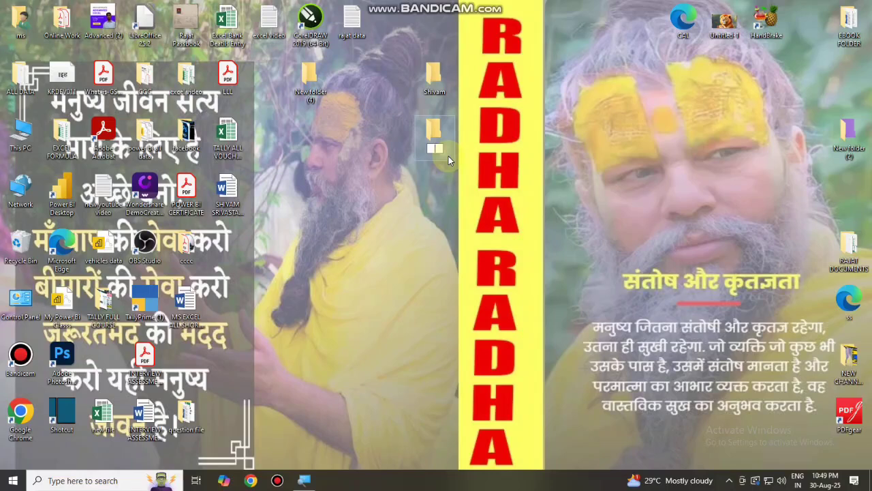
type("Computer data")
key("Return")
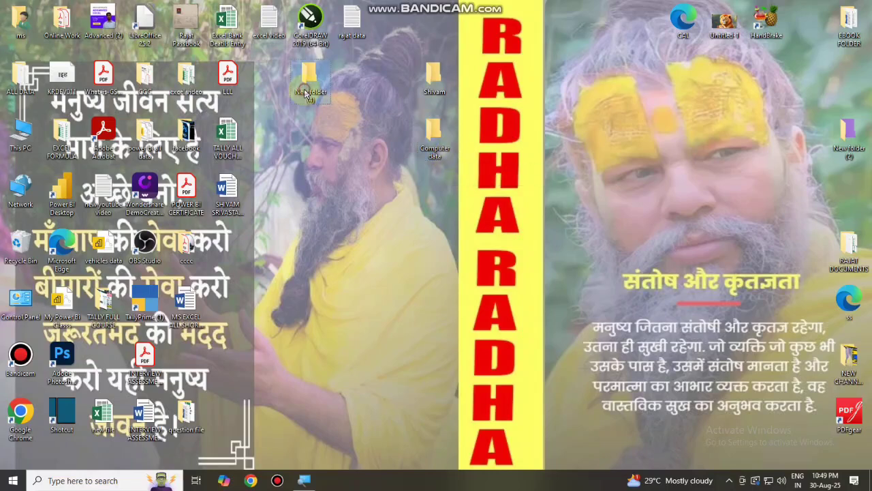
- Move "New folder (4)" directly below the Computer data folder and rename it "Picture"
left_click_drag(310, 85, 448, 209)
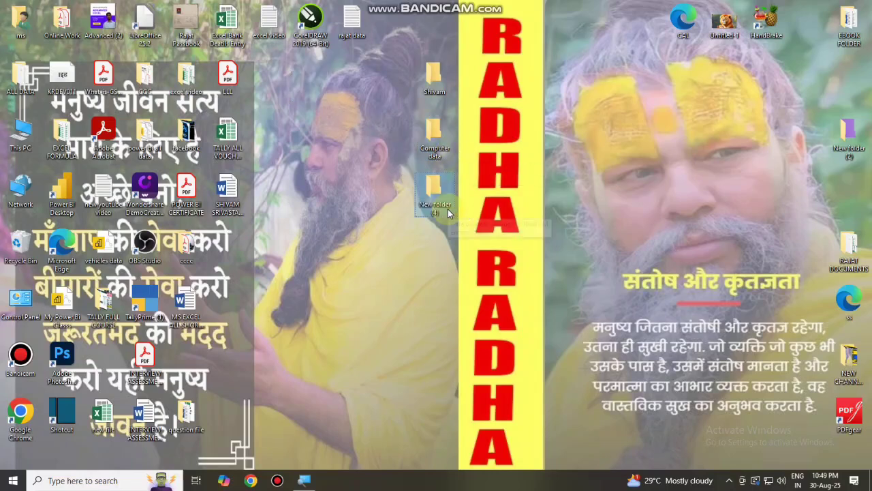
key("BackSpace")
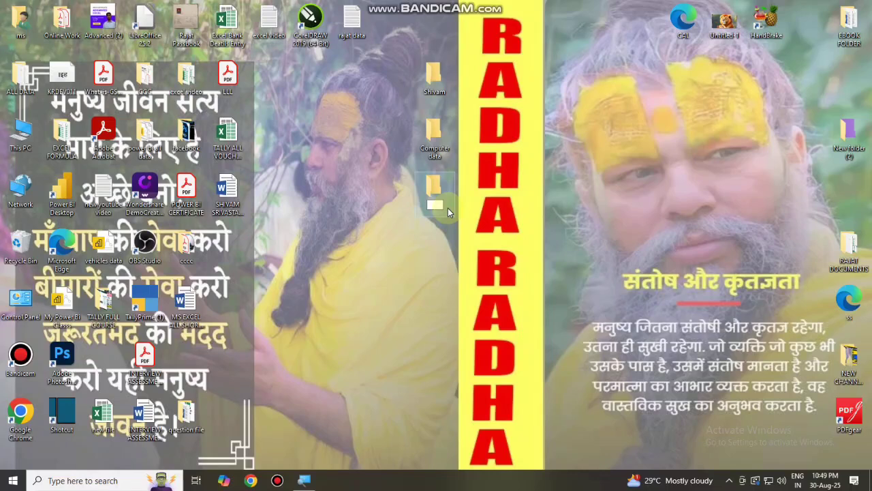
type("Picture")
key("Return")
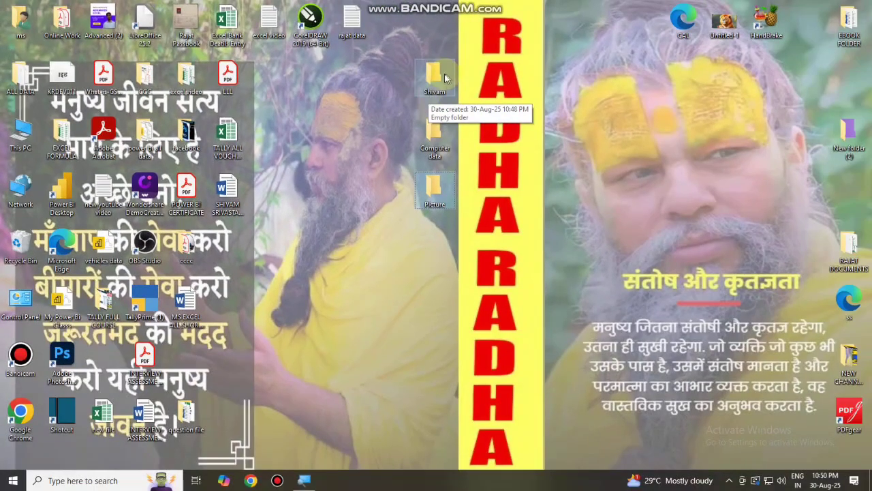
- Change the icon of the folder above Computer data to the green tree and apply it through the folder's properties
right_click(437, 77)
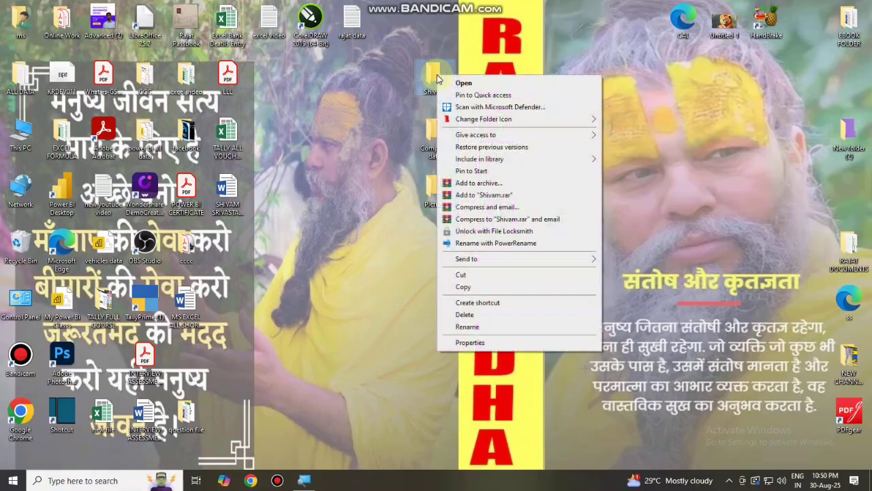
left_click(479, 342)
left_click_drag(498, 88, 328, 111)
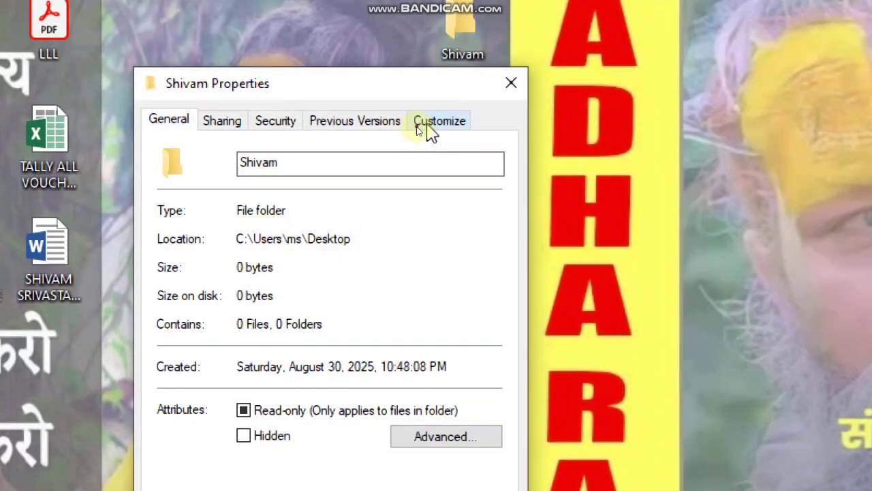
left_click(421, 127)
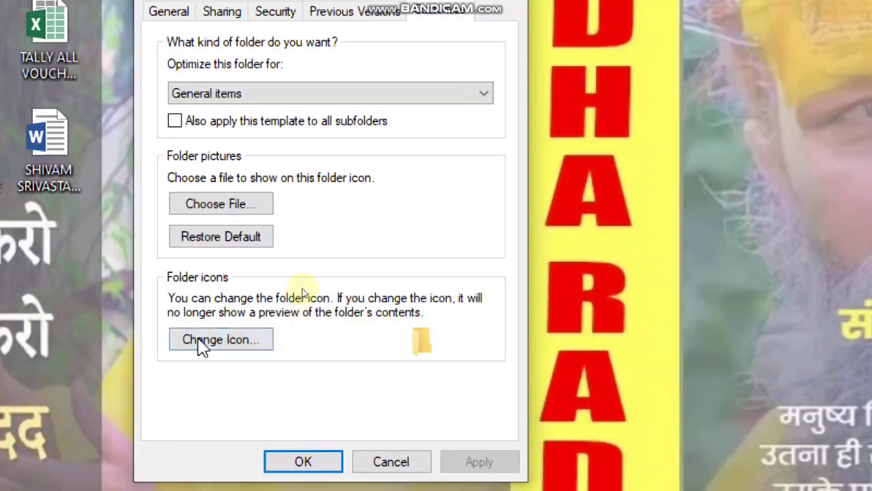
left_click(203, 344)
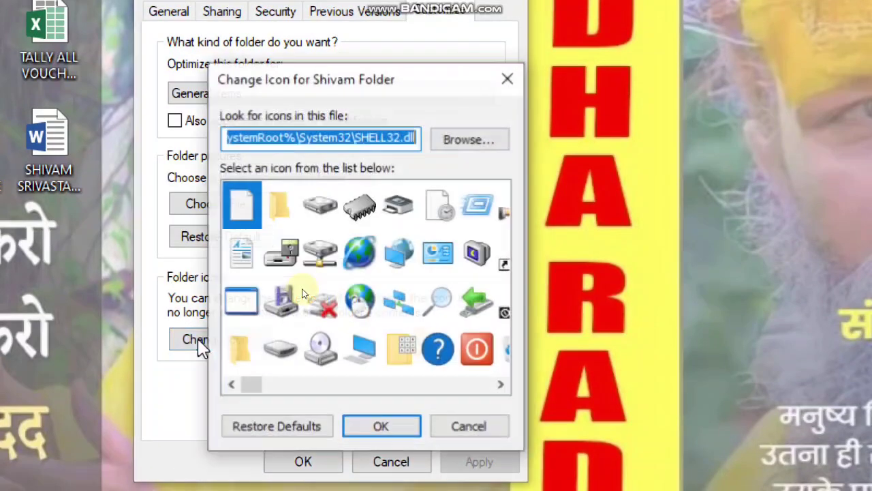
left_click_drag(315, 92, 268, 42)
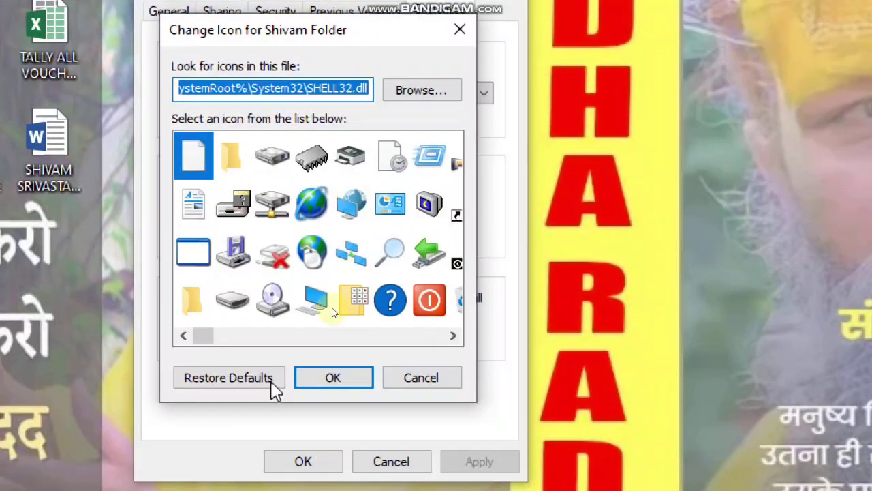
left_click_drag(206, 336, 225, 349)
left_click(312, 209)
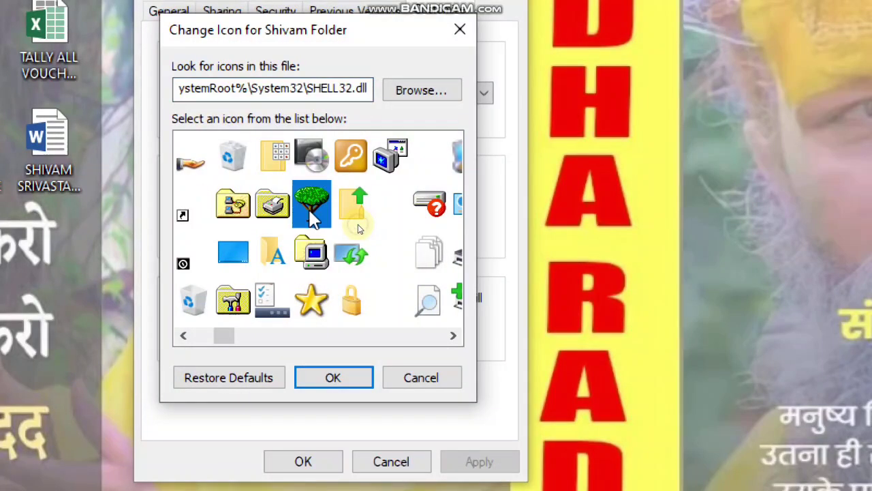
left_click(335, 380)
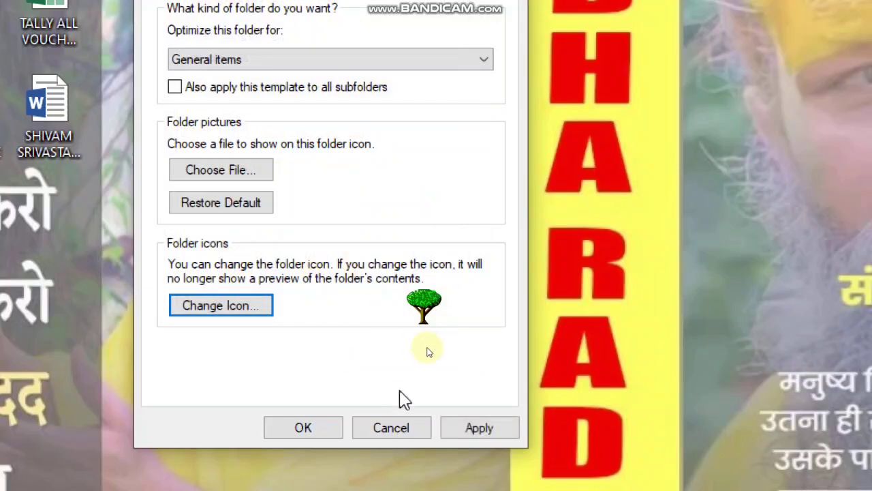
left_click(480, 427)
left_click(302, 427)
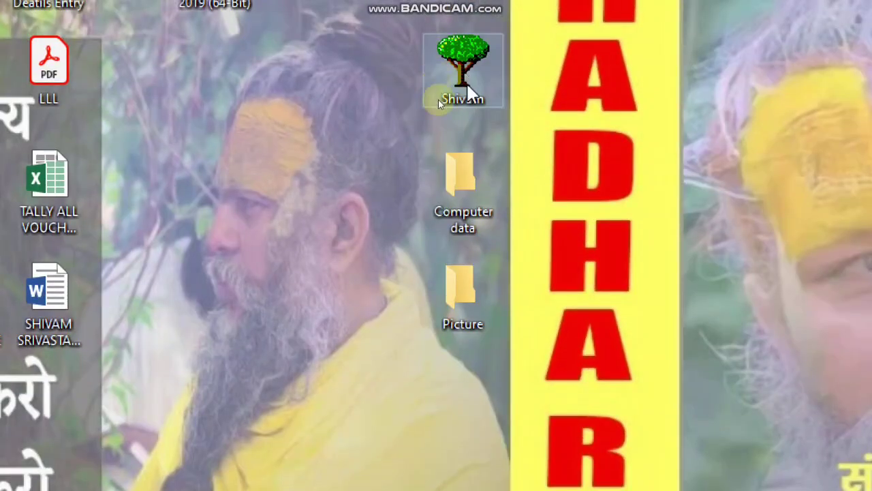
left_click(474, 193)
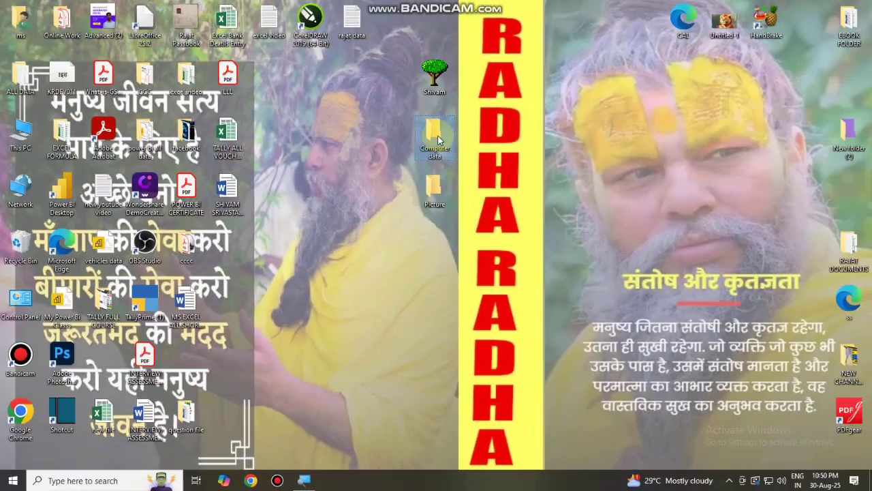
key("F2")
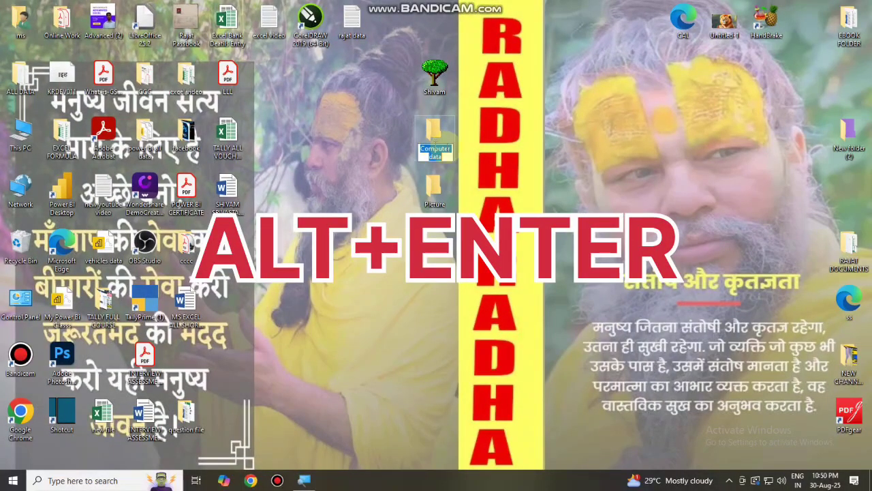
left_click(465, 148)
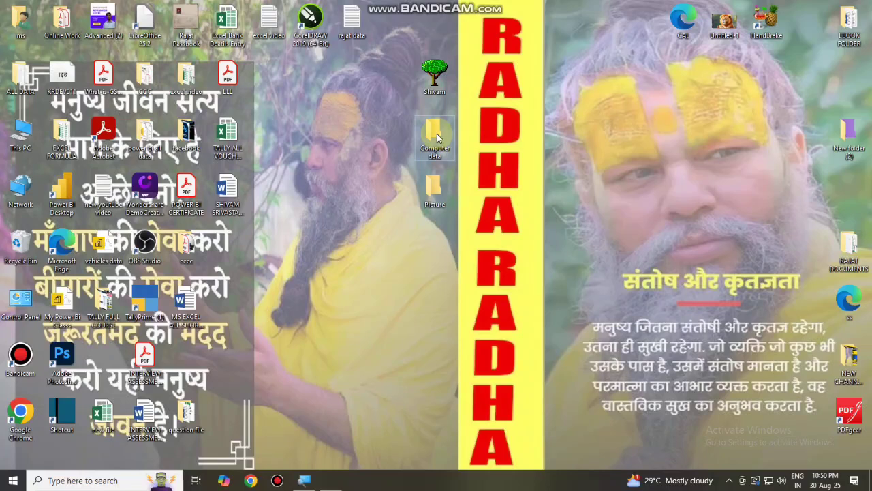
- Change the Computer data folder's icon to the yellow star and apply it through the folder's properties
key("alt+Return")
left_click_drag(484, 140, 346, 128)
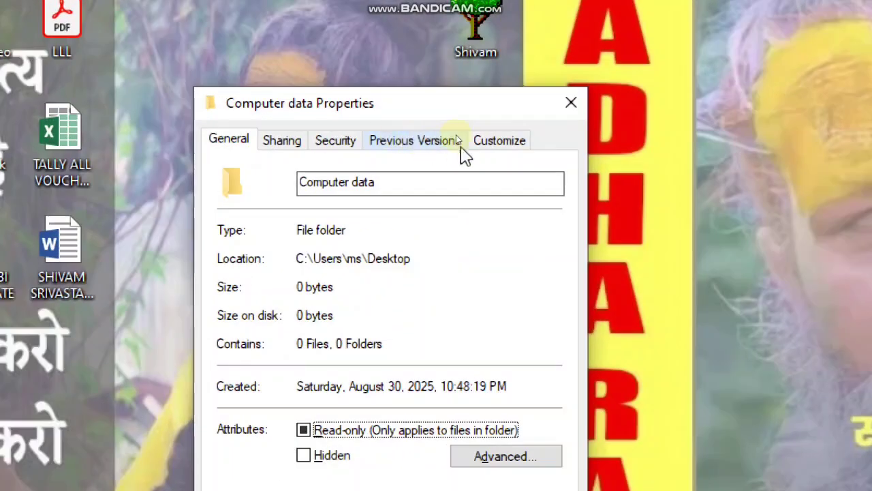
left_click(513, 146)
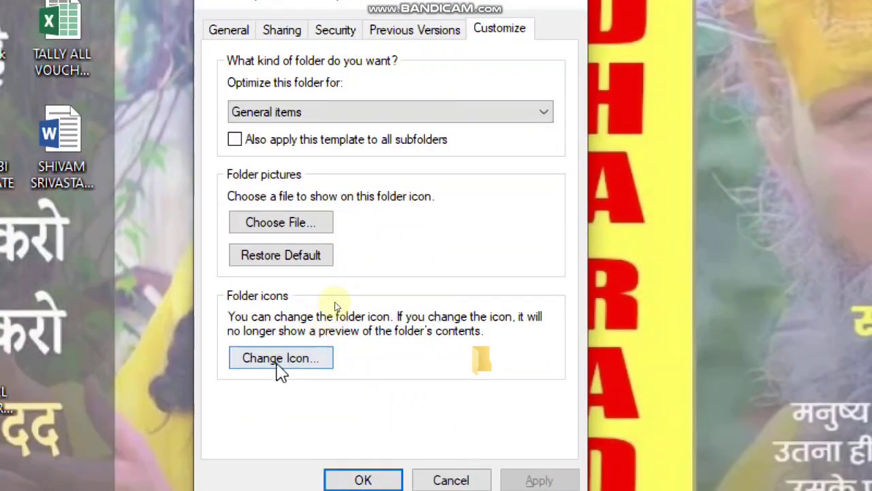
left_click(278, 468)
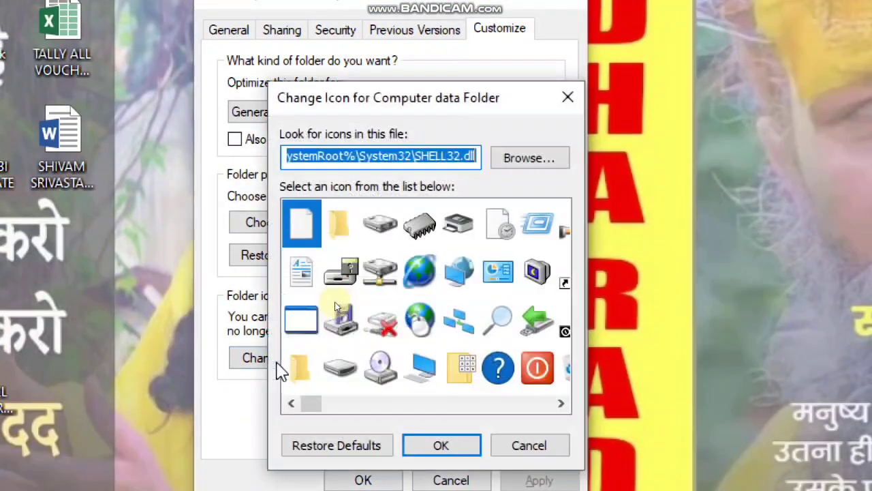
left_click(561, 404)
left_click_drag(561, 404, 561, 404)
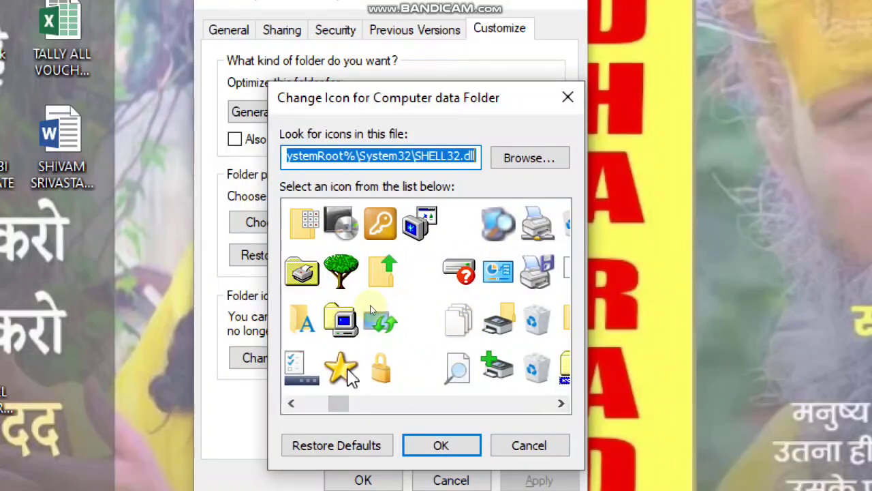
left_click(341, 369)
left_click(471, 449)
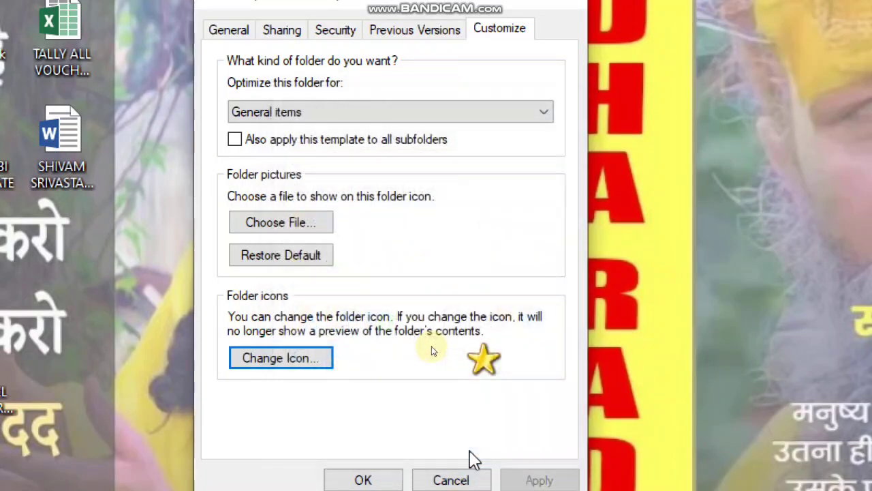
left_click(524, 465)
left_click(389, 467)
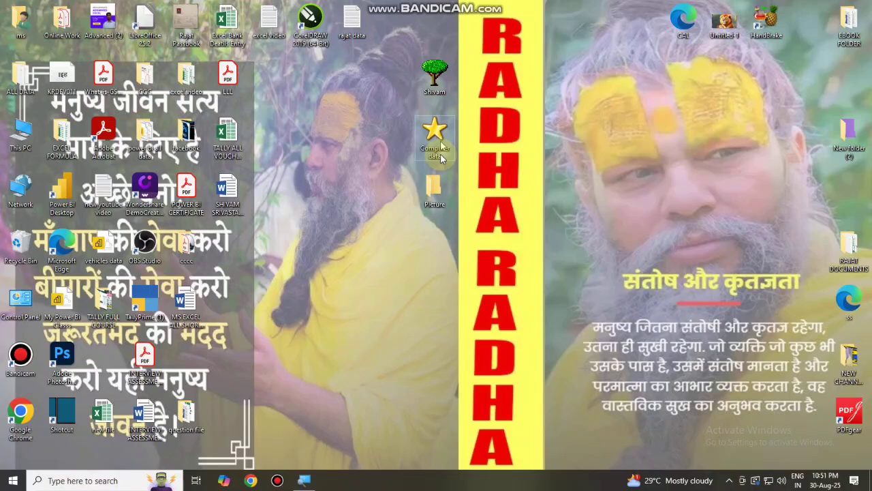
- Change the Picture folder's icon to the blue computer monitor through the folder's properties
right_click(434, 193)
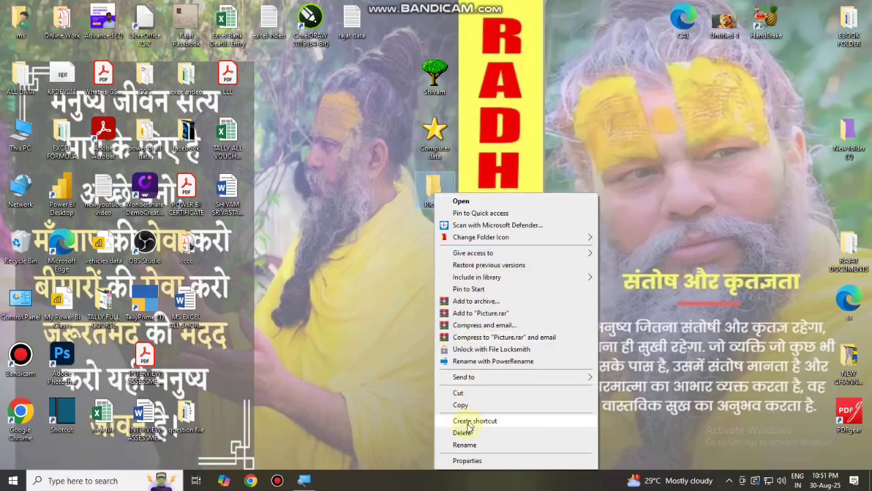
left_click(467, 467)
left_click(588, 225)
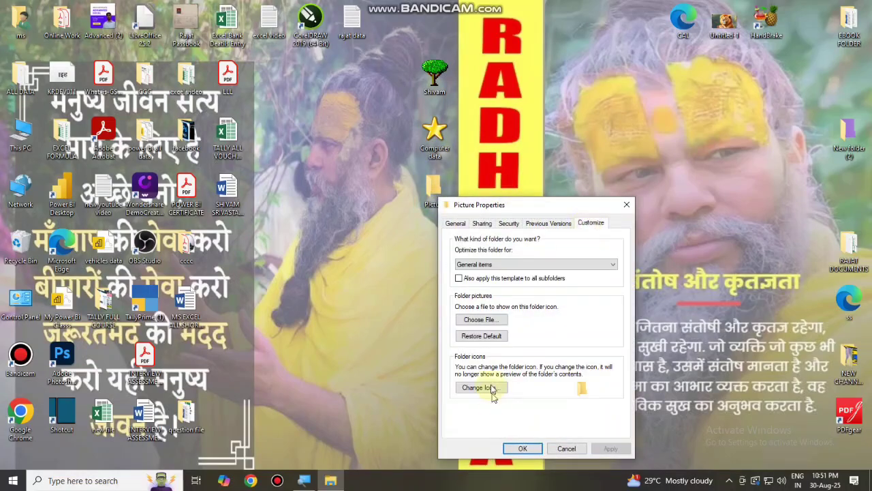
left_click(484, 388)
left_click(550, 344)
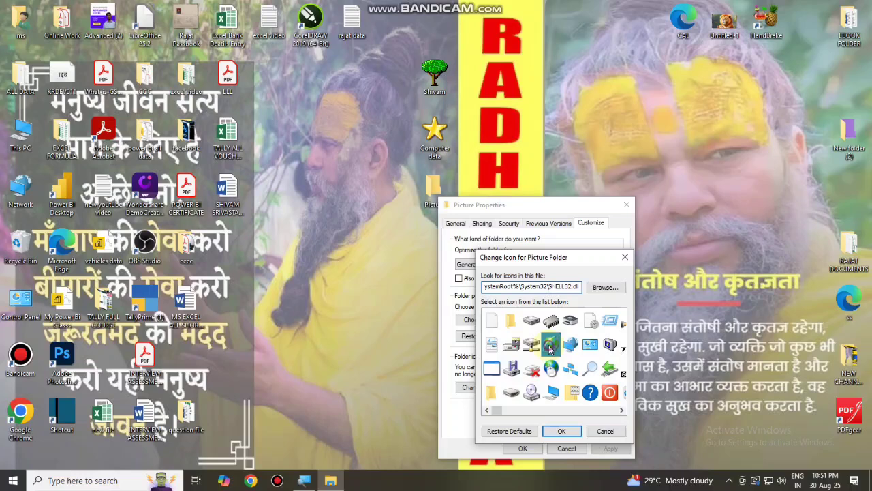
left_click(570, 434)
left_click(522, 448)
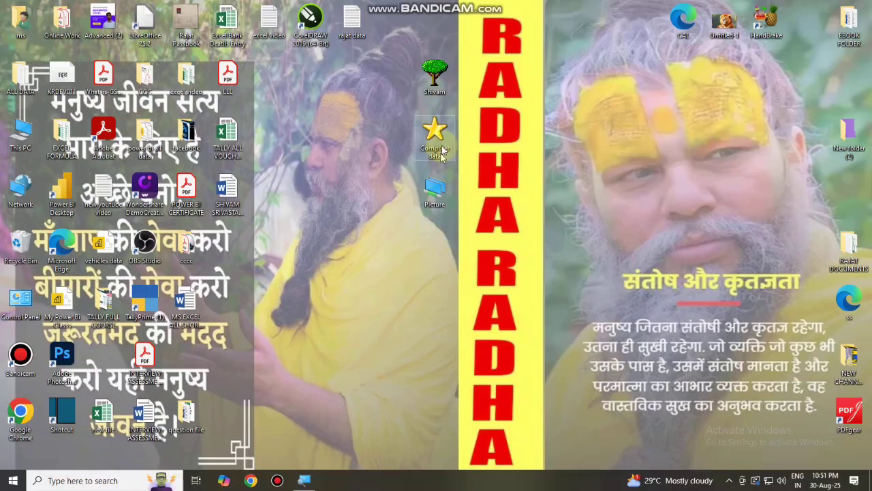
- Create two new folders with default names inside the green tree folder, then close its window
double_click(438, 85)
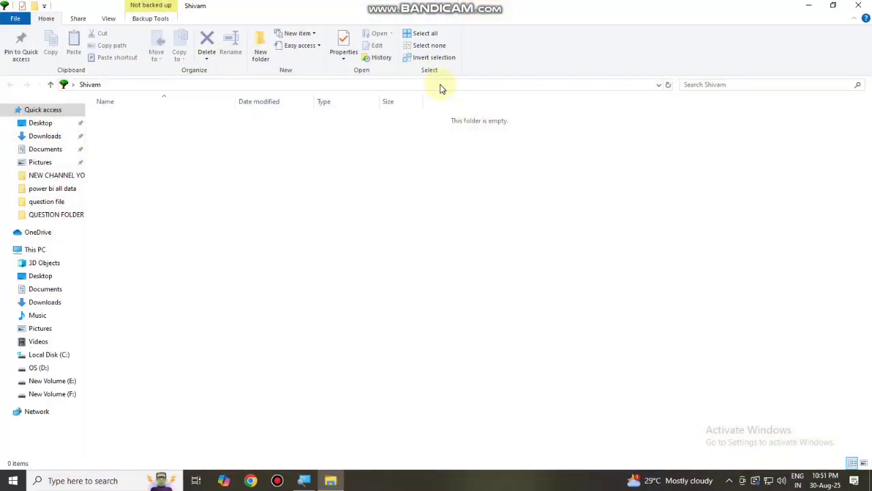
left_click(858, 4)
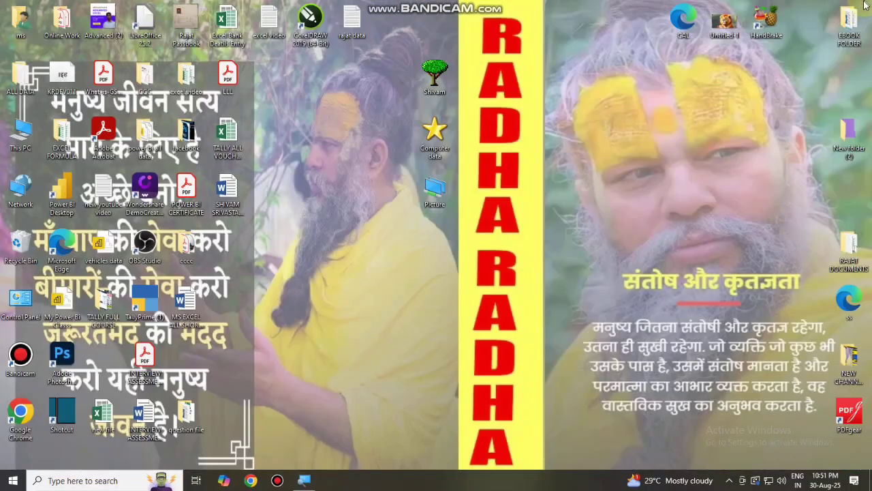
double_click(439, 81)
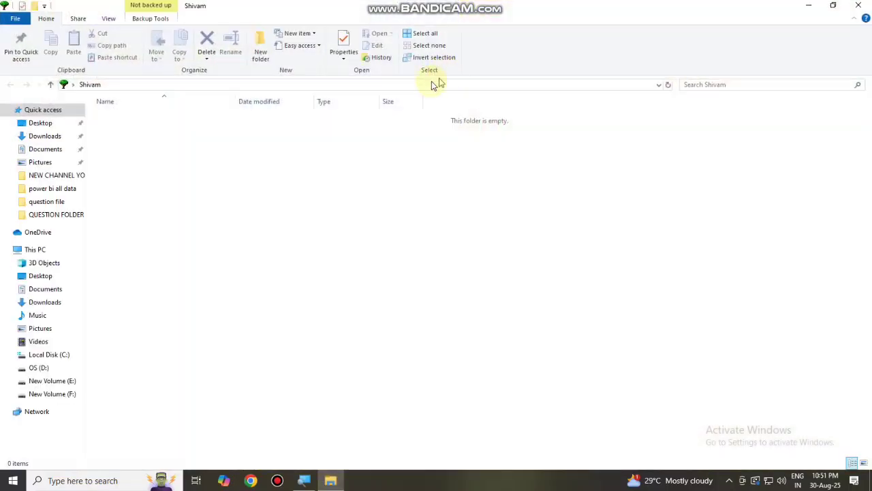
right_click(147, 147)
mouse_move(194, 306)
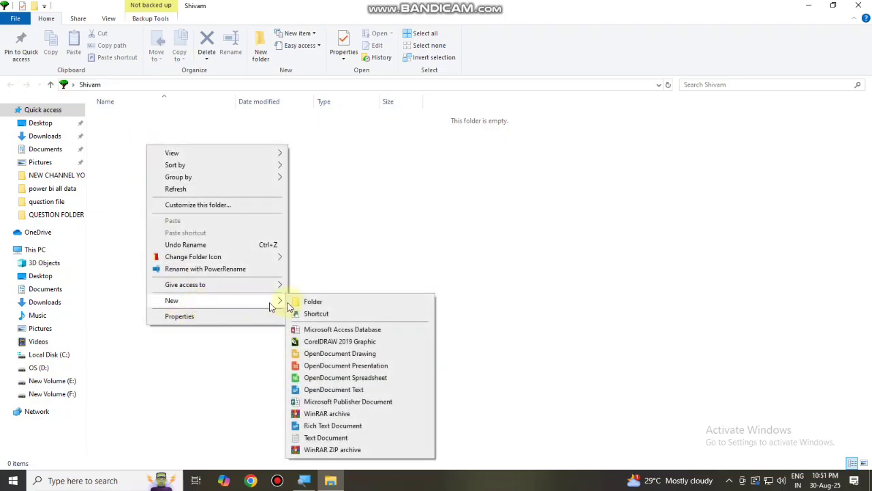
left_click(293, 301)
left_click(240, 260)
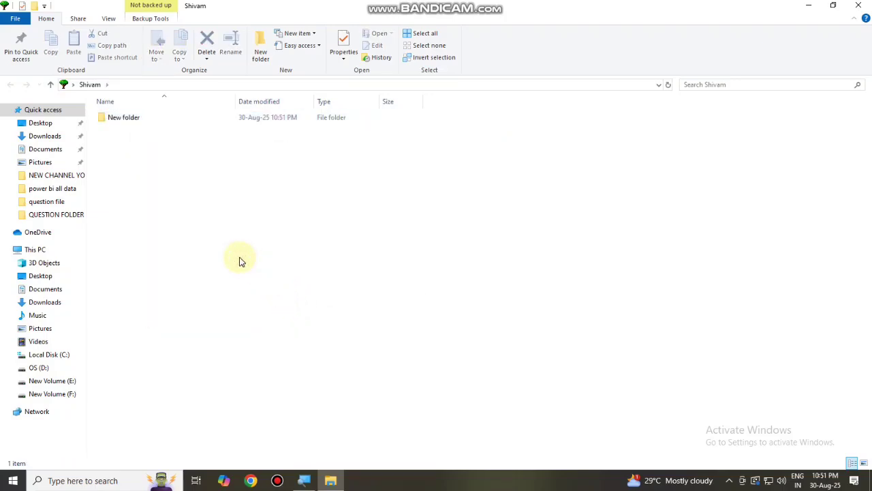
key("ctrl+shift+n")
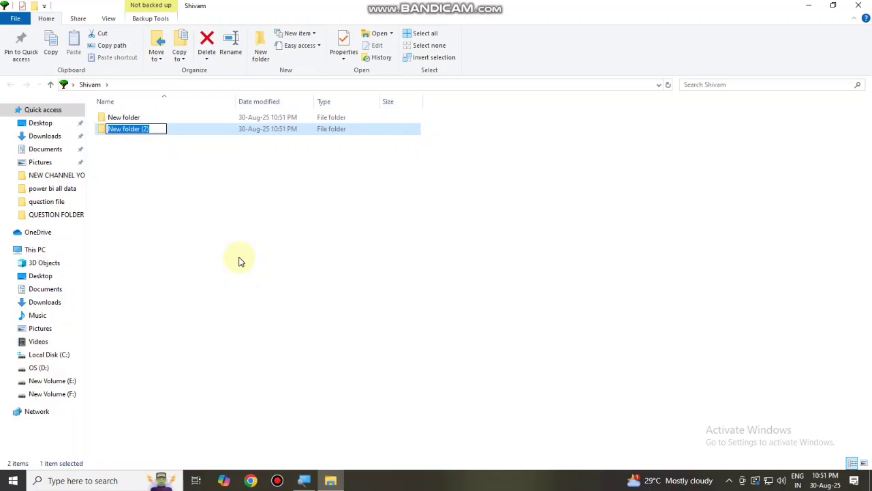
left_click(239, 259)
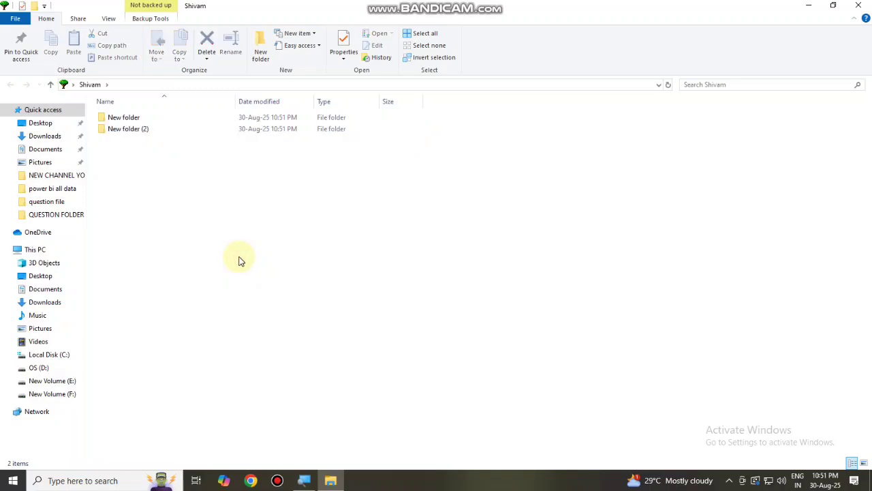
left_click(859, 11)
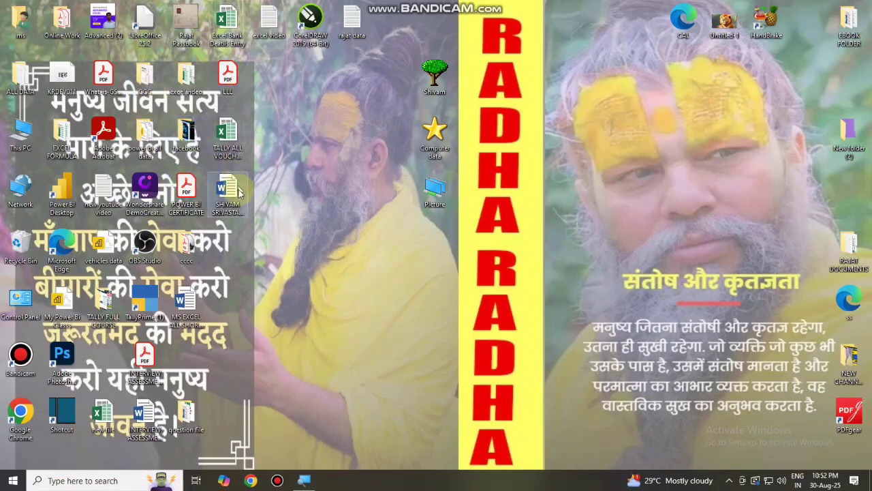
- Copy the resume Word document from the desktop into the green tree folder and close the folder window
left_click(237, 216)
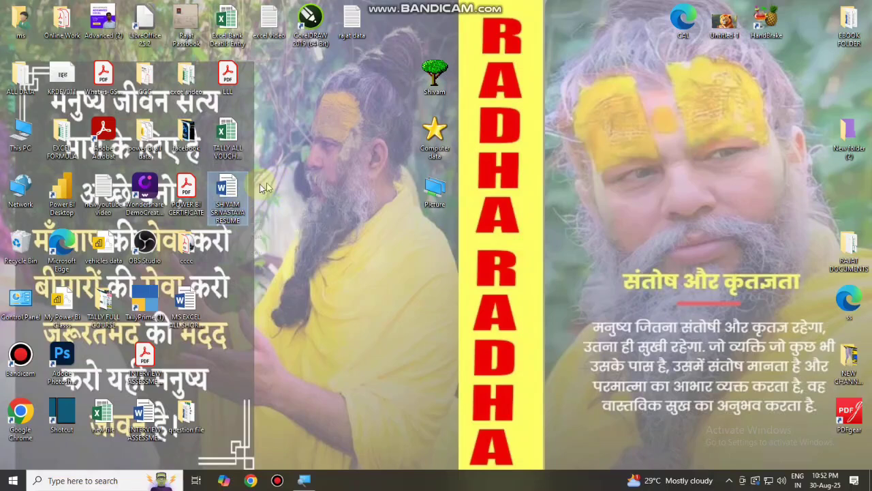
left_click(325, 152)
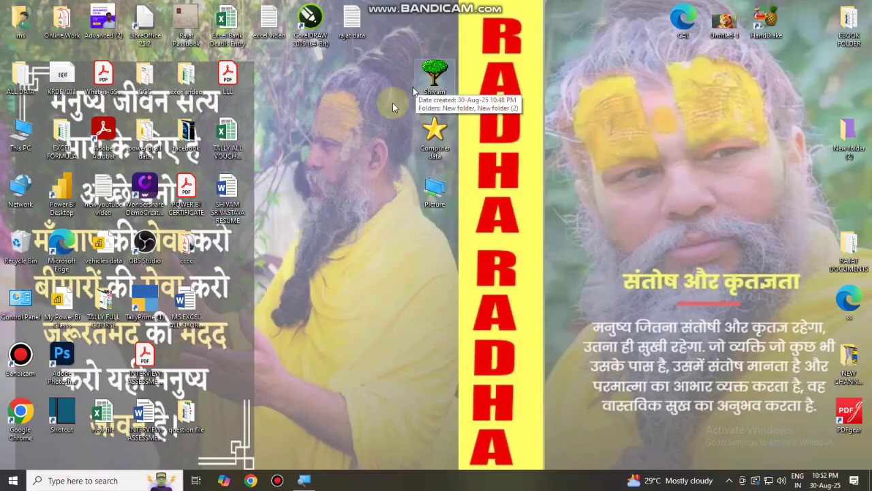
right_click(229, 191)
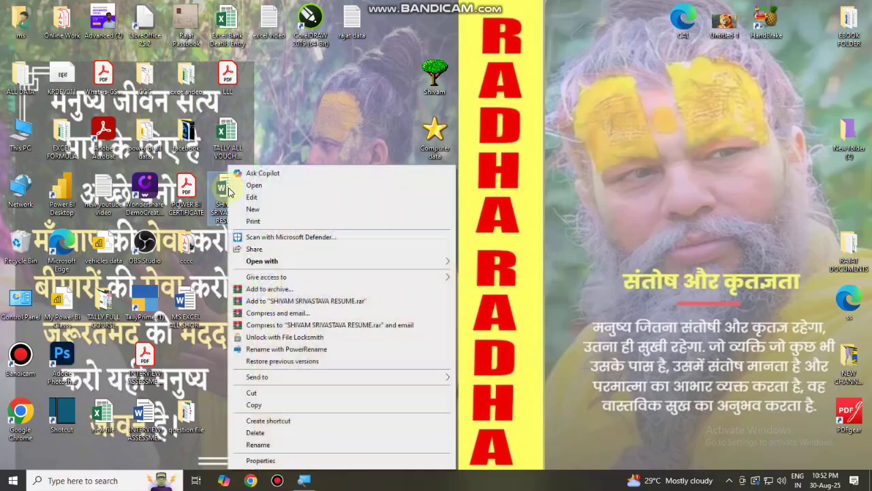
left_click(255, 408)
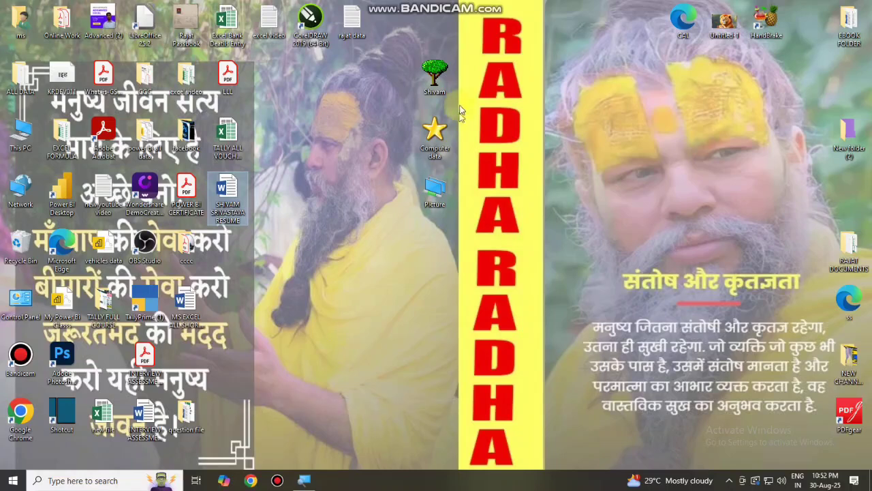
double_click(448, 85)
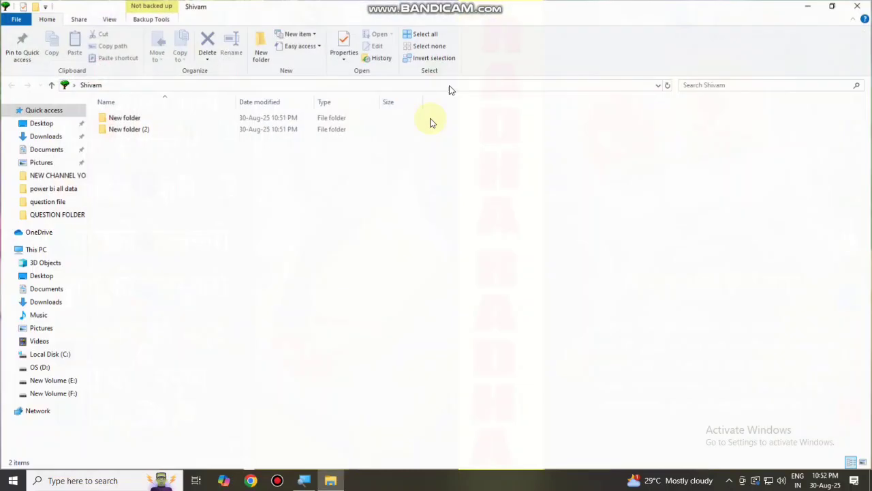
right_click(232, 165)
left_click(259, 238)
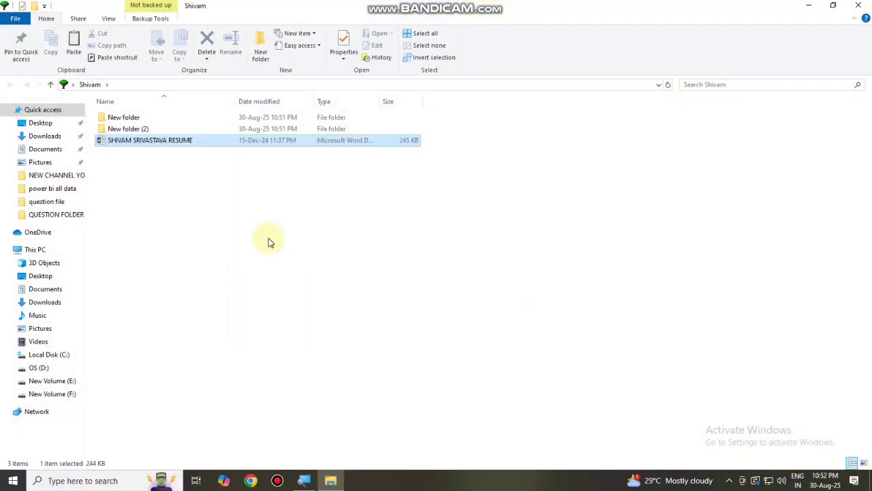
left_click(858, 5)
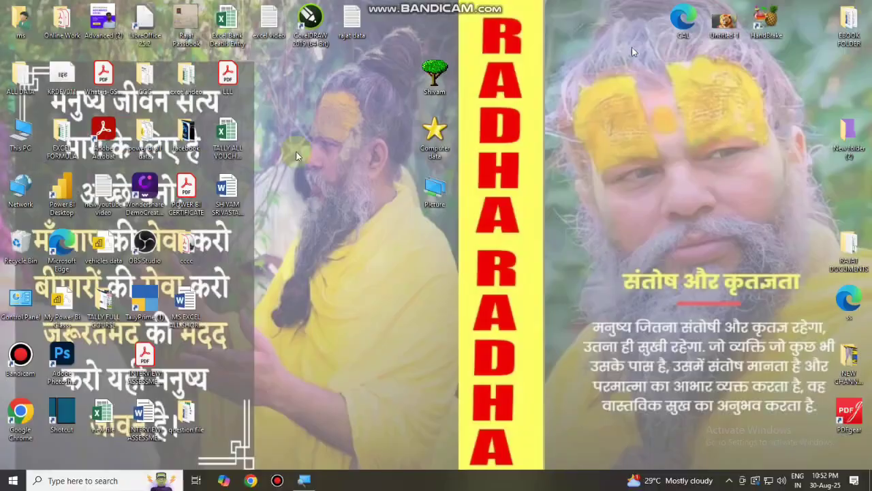
- Copy the desktop's resume Word document into the Computer data folder and close the folder window
left_click(217, 198)
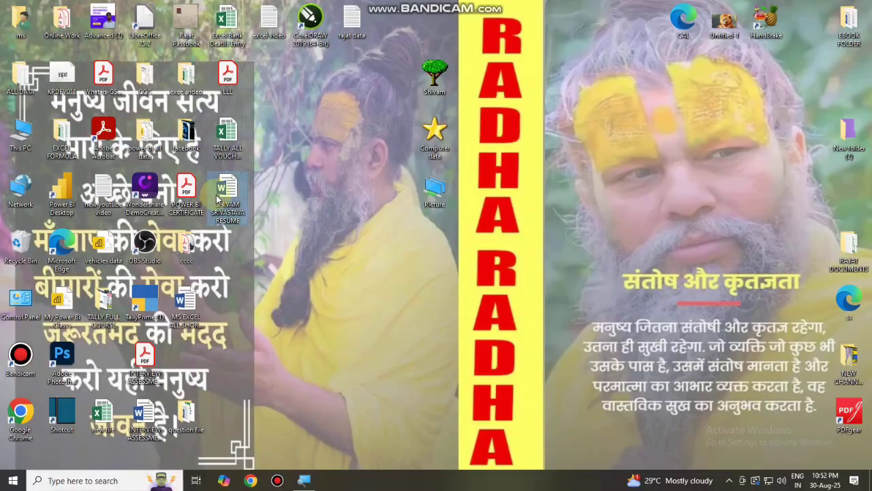
key("ctrl+c")
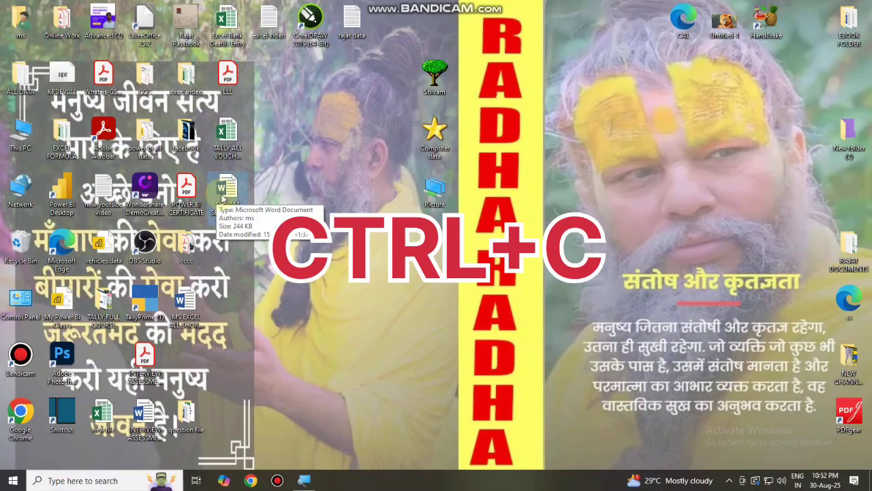
double_click(435, 140)
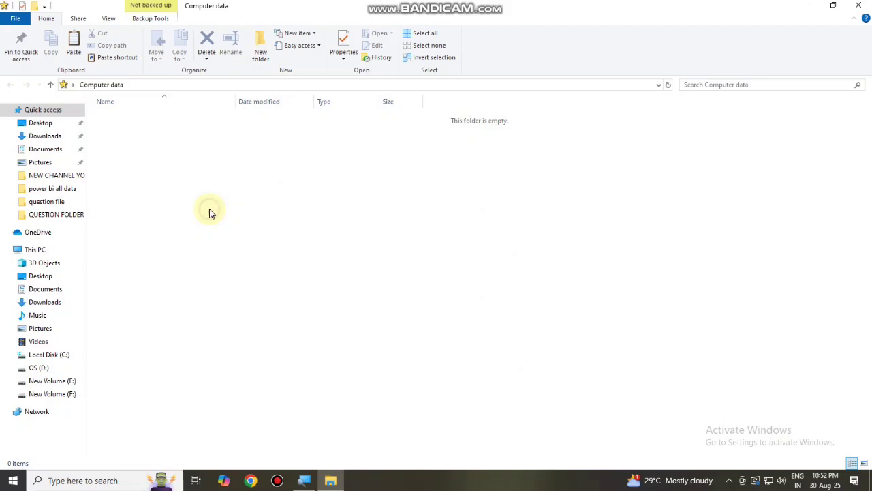
key("ctrl+v")
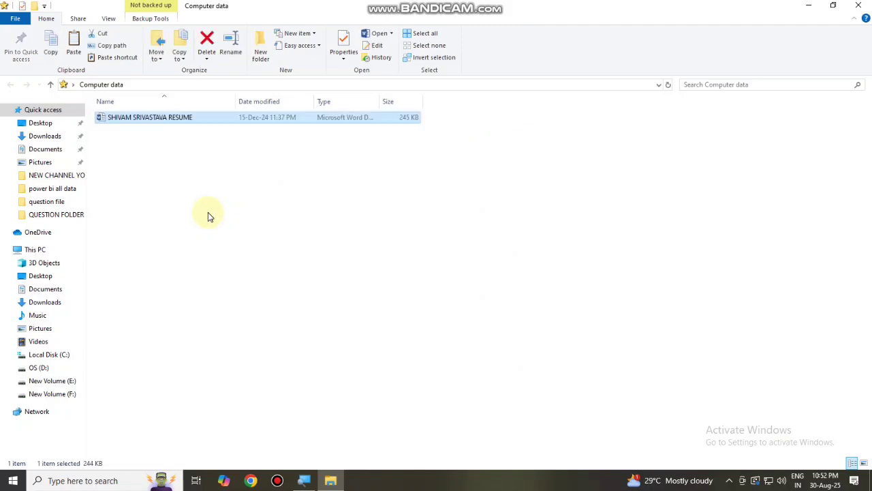
left_click(858, 5)
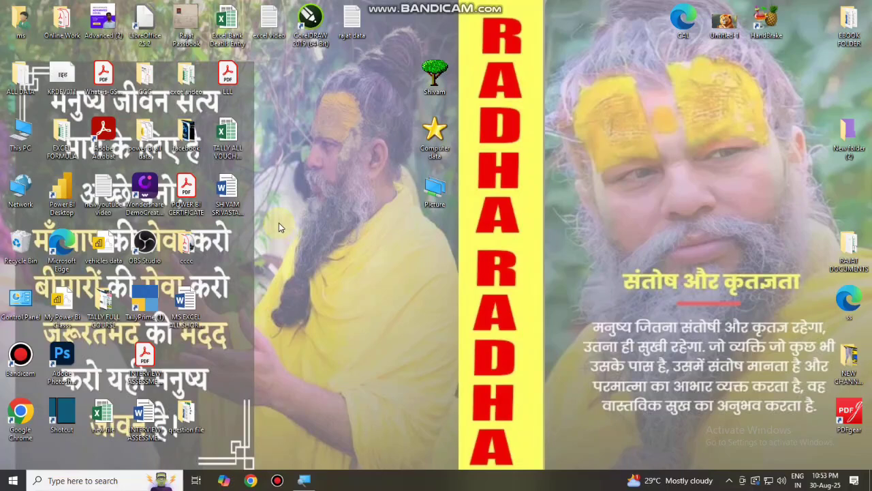
- Move the resume Word document from the desktop into the Picture folder by cutting and pasting it
left_click(236, 210)
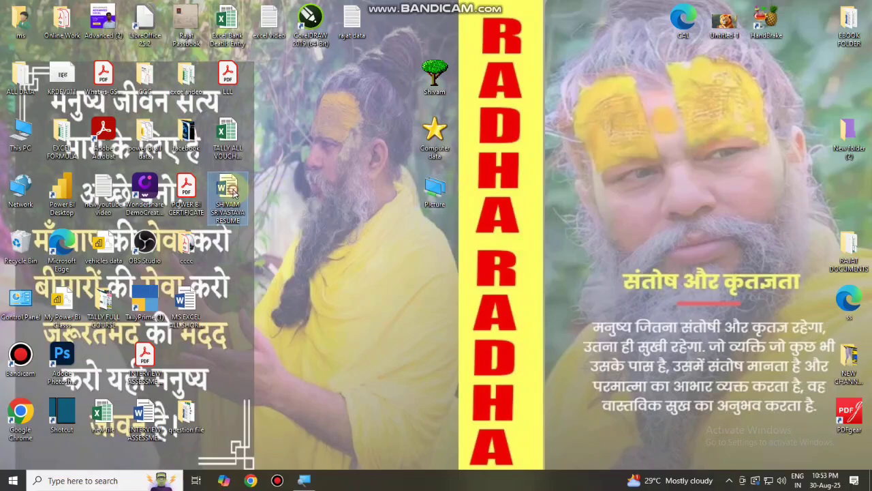
key("ctrl+x")
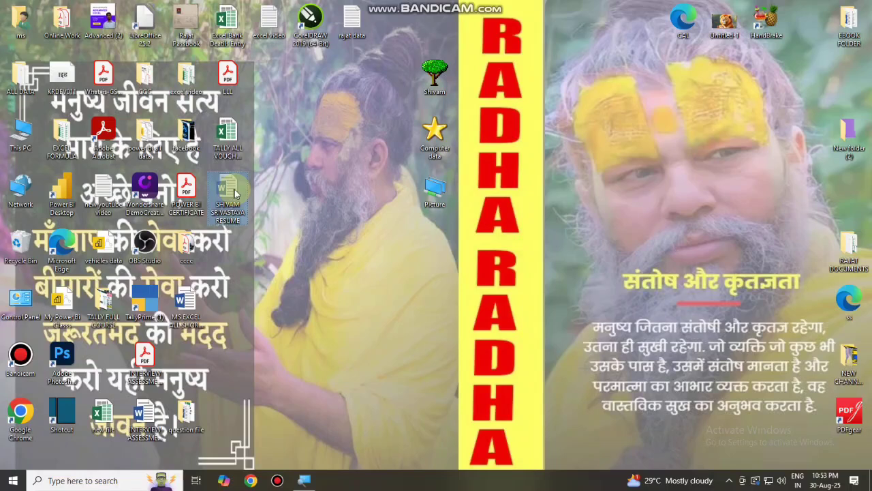
left_click(424, 201)
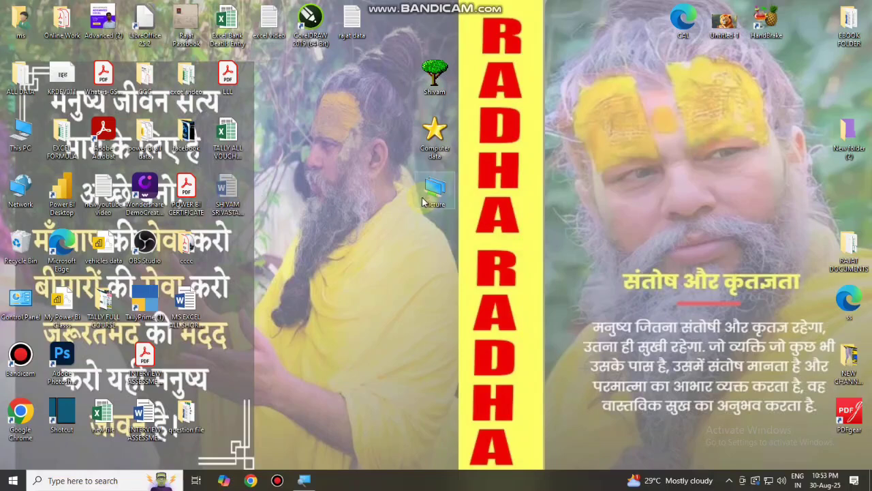
double_click(424, 201)
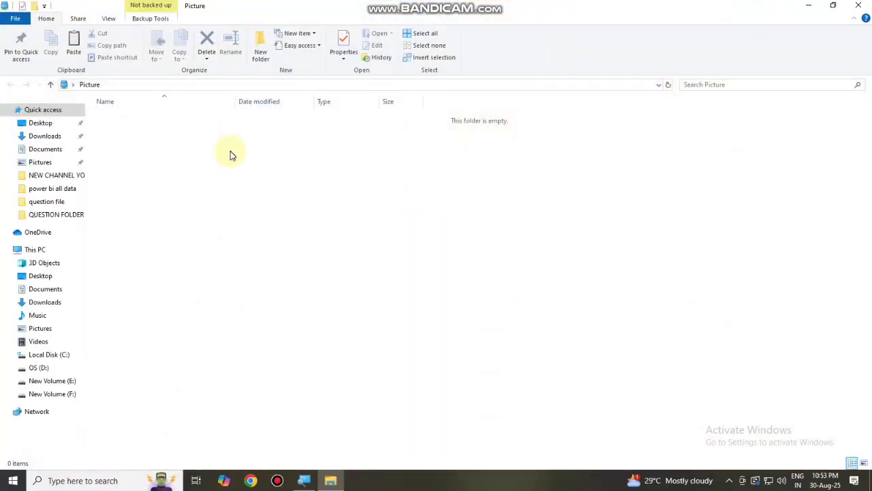
key("ctrl+v")
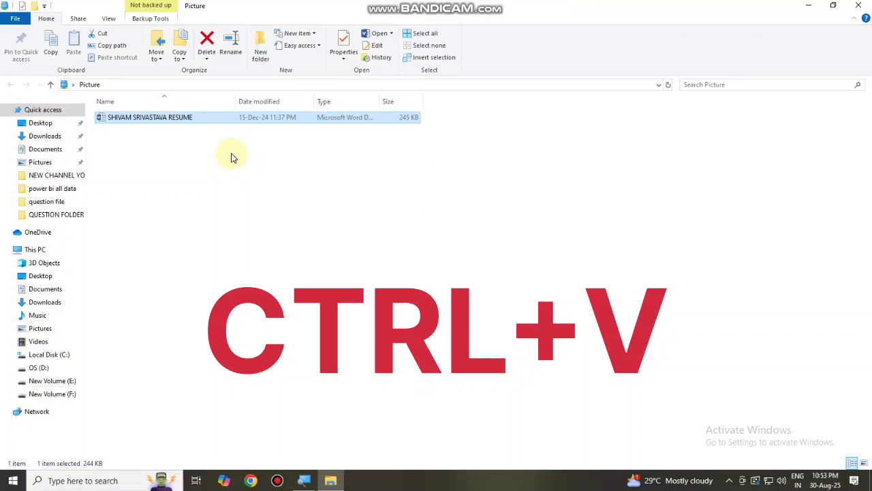
- Close the Picture folder and look through the Downloads, Documents and Pictures locations from This PC, closing the window at the end
left_click(863, 5)
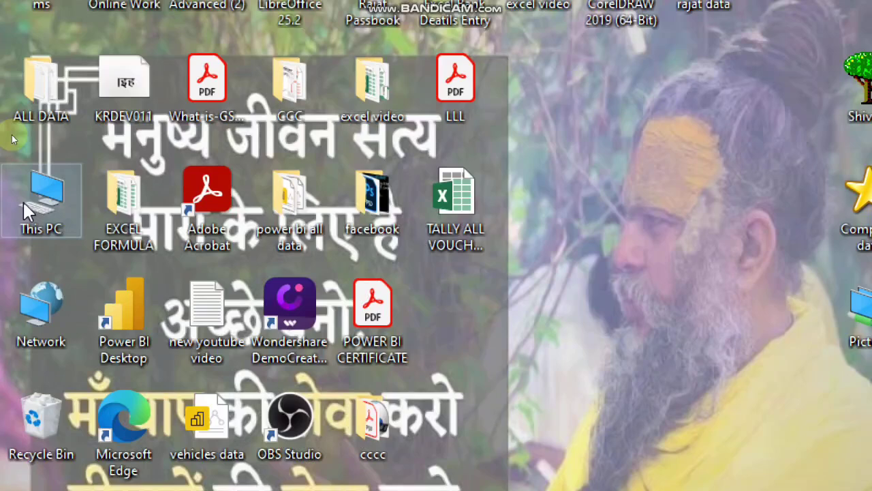
double_click(25, 205)
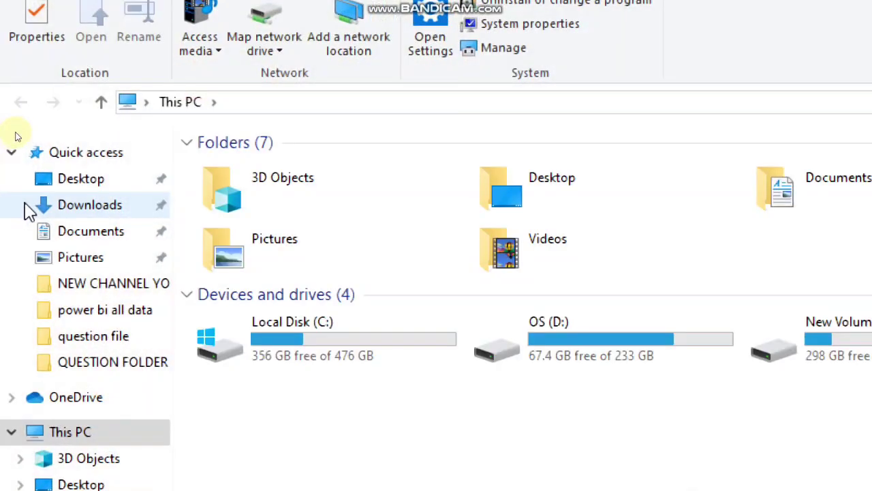
left_click(71, 206)
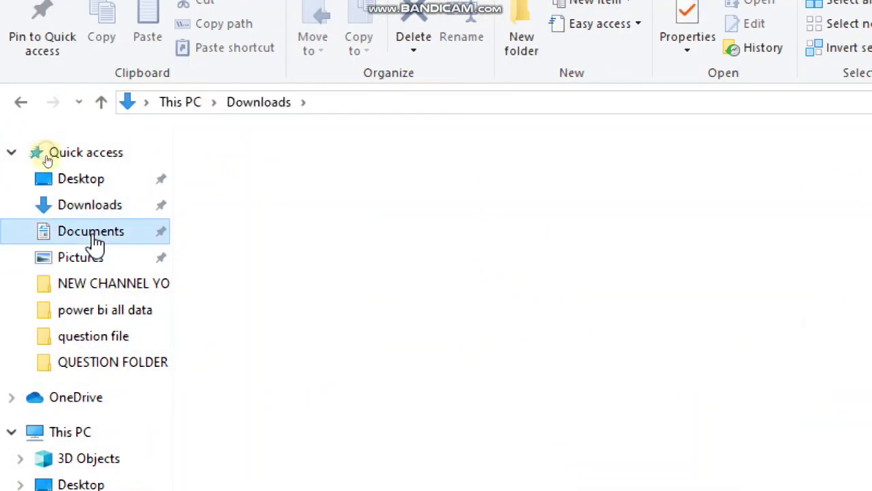
left_click(95, 236)
left_click(75, 259)
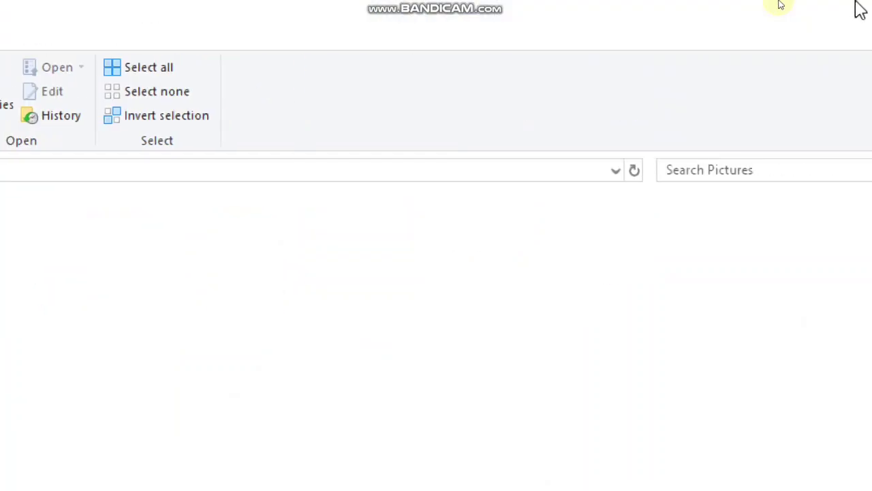
left_click(857, 7)
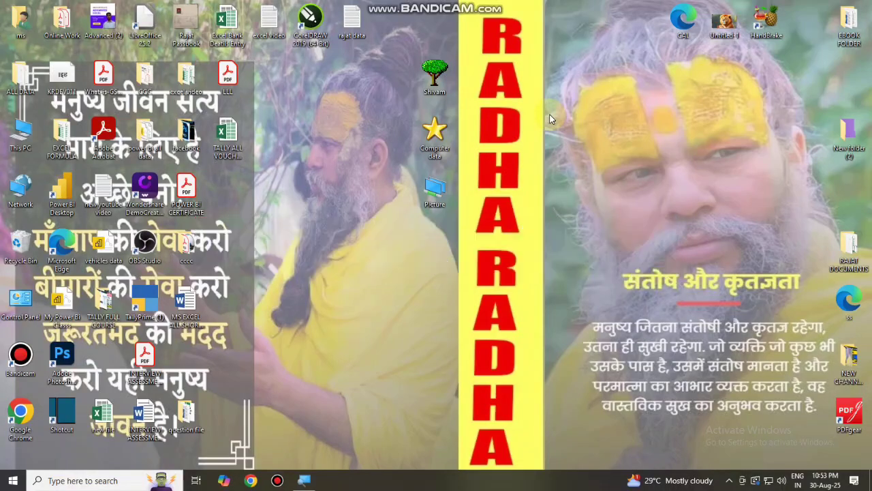
- Copy the WhatsApp image, computer-1185637_1280, ai-8330457_1280 and ai-generated-8570335_1280 from the Downloads folder and close the window
key("super+e")
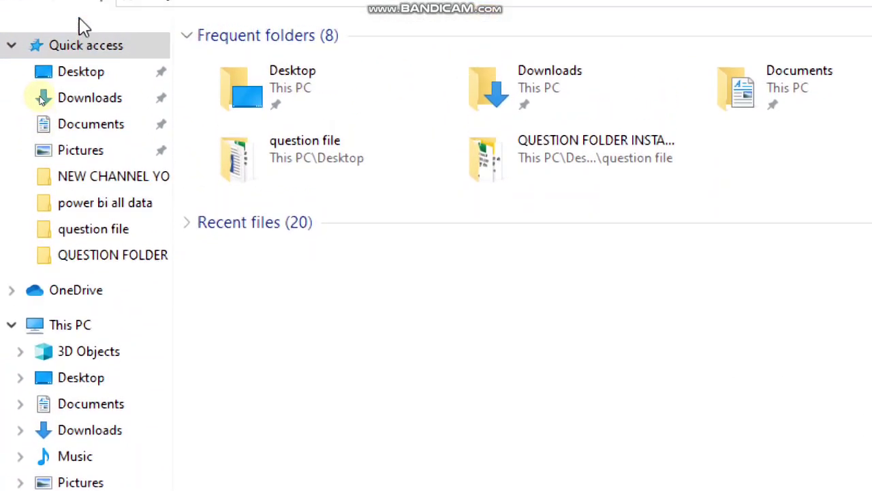
left_click(85, 104)
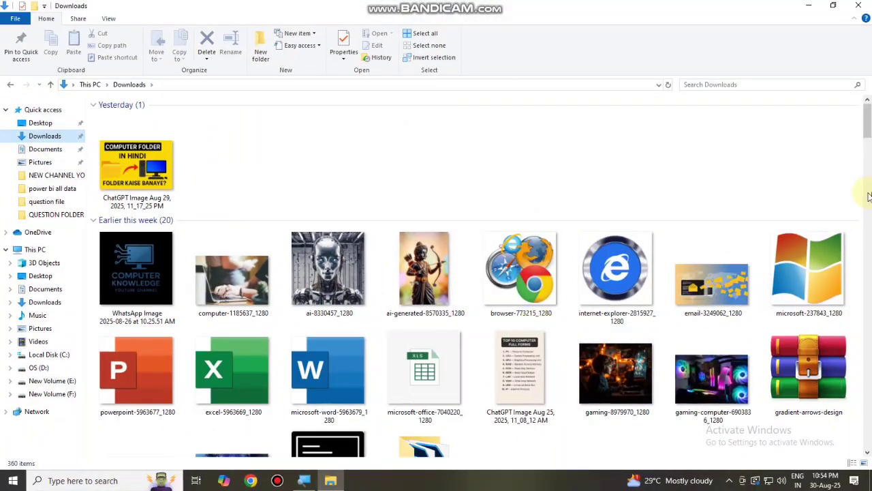
scroll(368, 325, "down", 3)
scroll(368, 325, "up", 3)
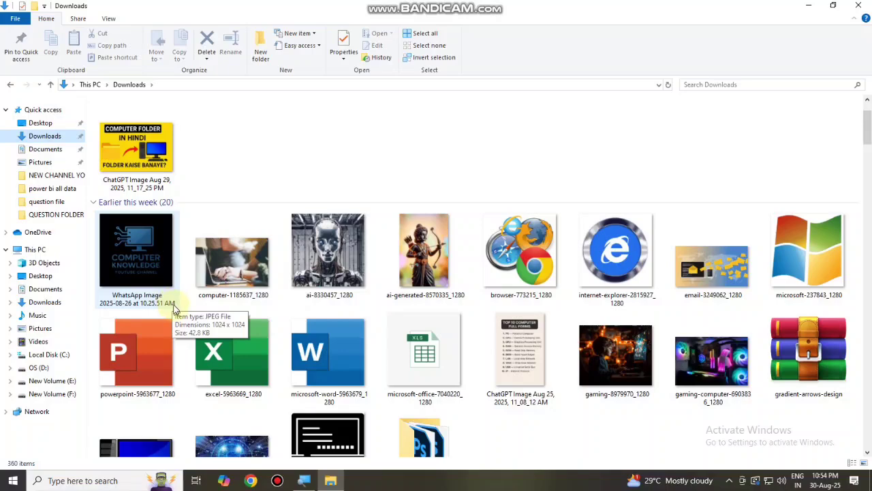
left_click(151, 279)
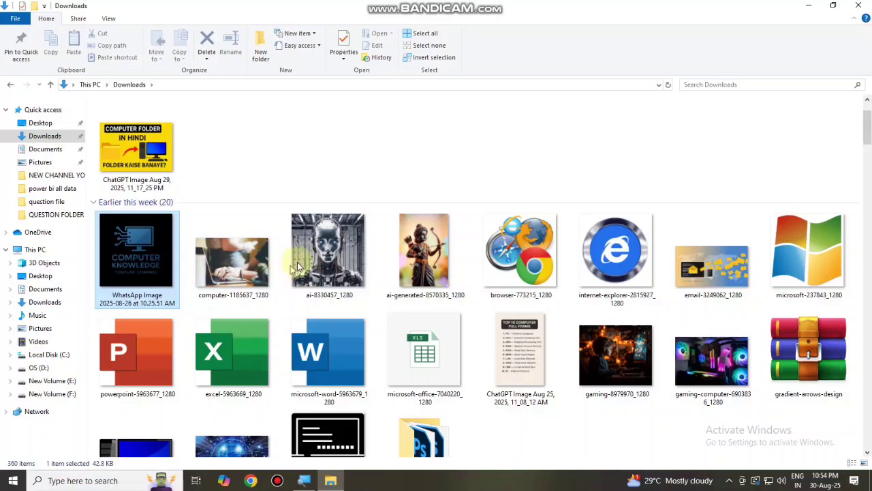
left_click(264, 266, "ctrl")
left_click(316, 257, "ctrl")
left_click(419, 250, "ctrl")
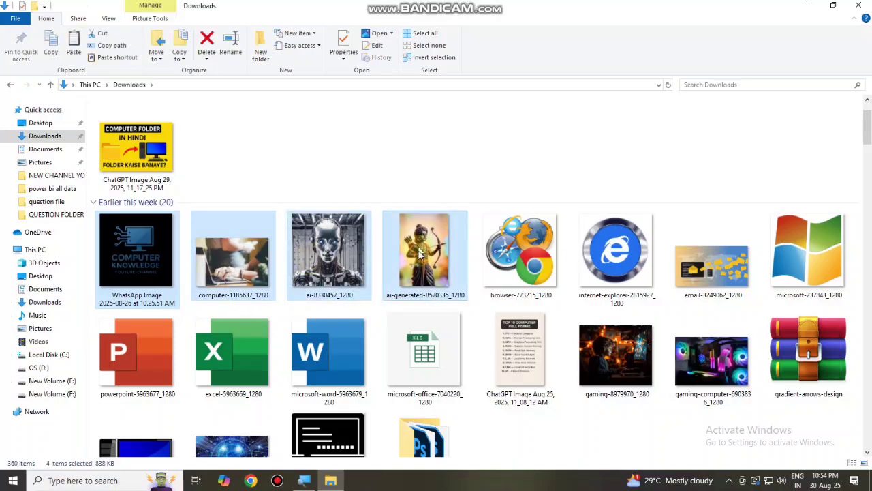
left_click(858, 4)
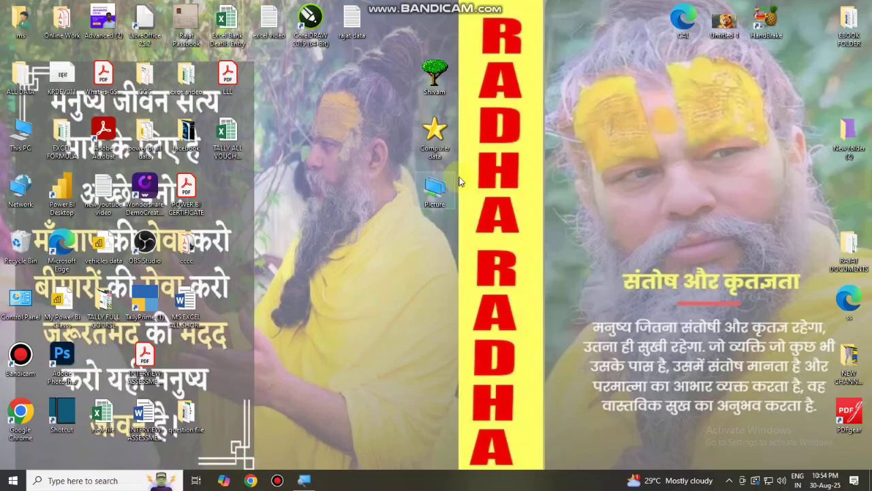
- Paste the four copied images into the green tree folder on the desktop and close its window
double_click(435, 74)
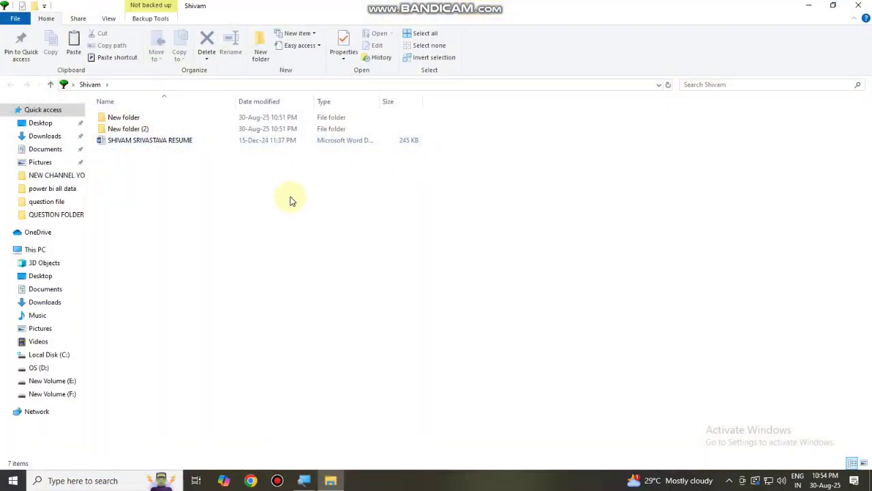
key("ctrl+v")
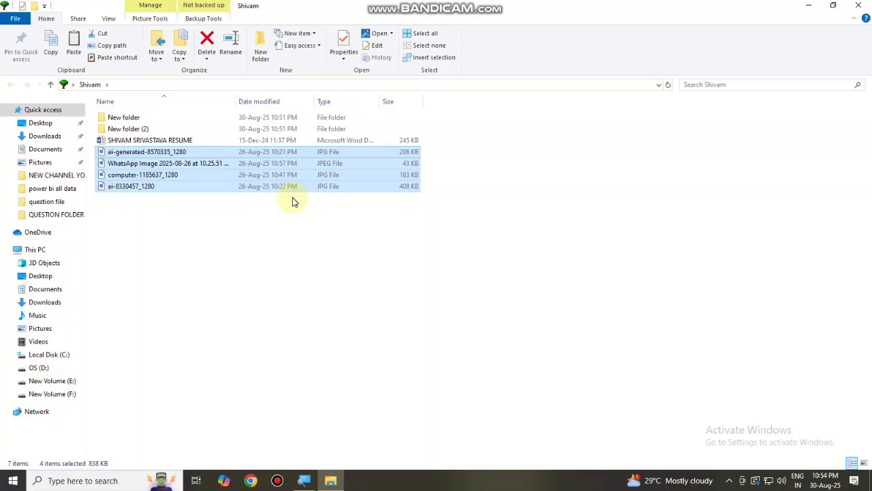
left_click(858, 4)
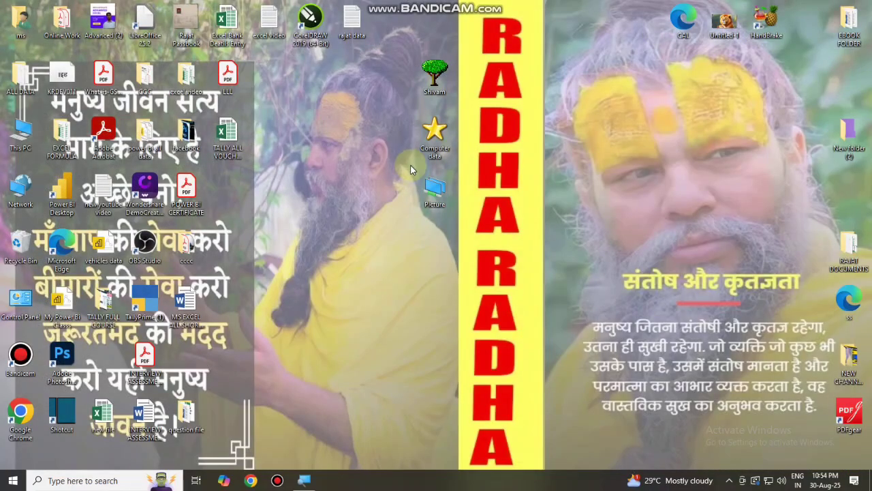
- Move the ChatGPT Image Aug 25, 2025 file from Downloads into the desktop's Picture folder by cutting and pasting, and close the folder
key("super+e")
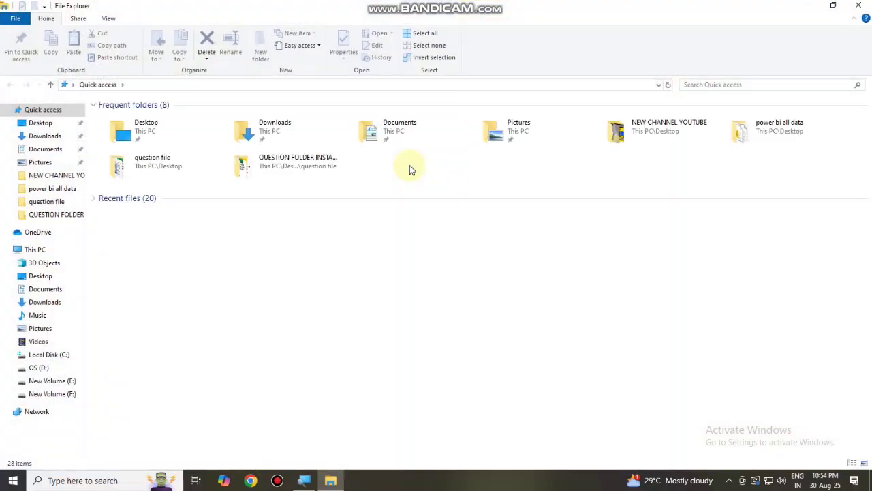
left_click(44, 137)
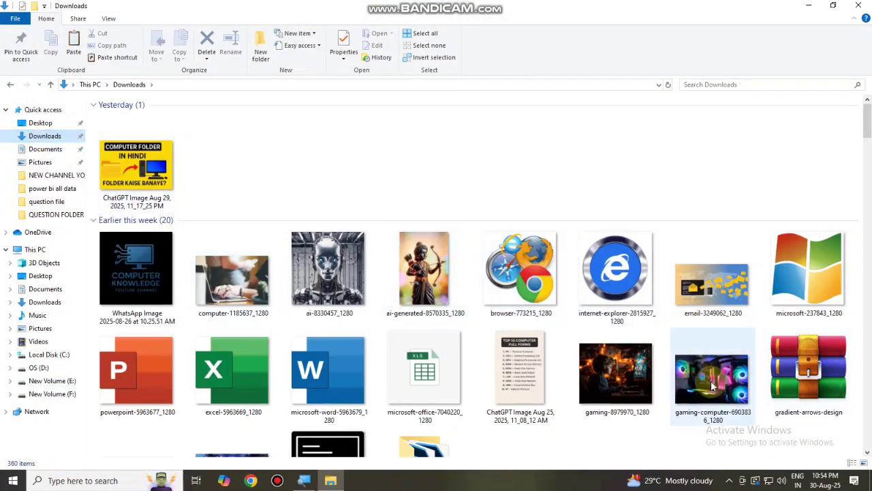
left_click(630, 386)
left_click(516, 380)
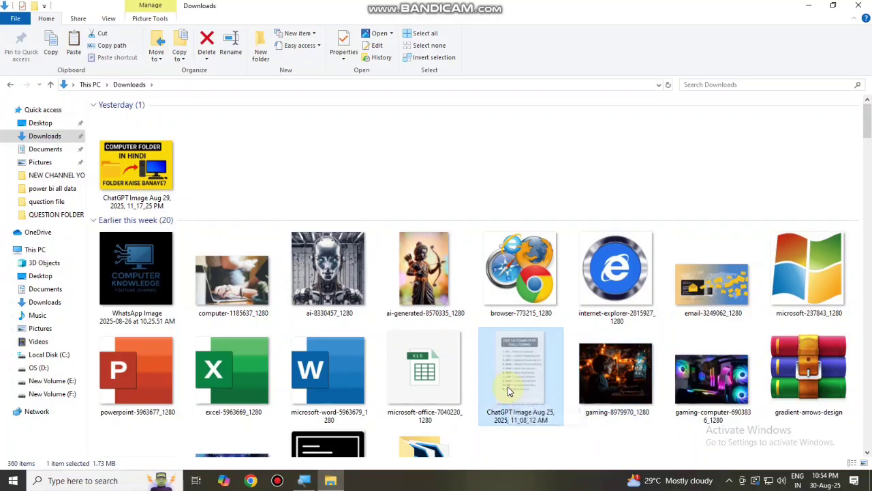
left_click(858, 6)
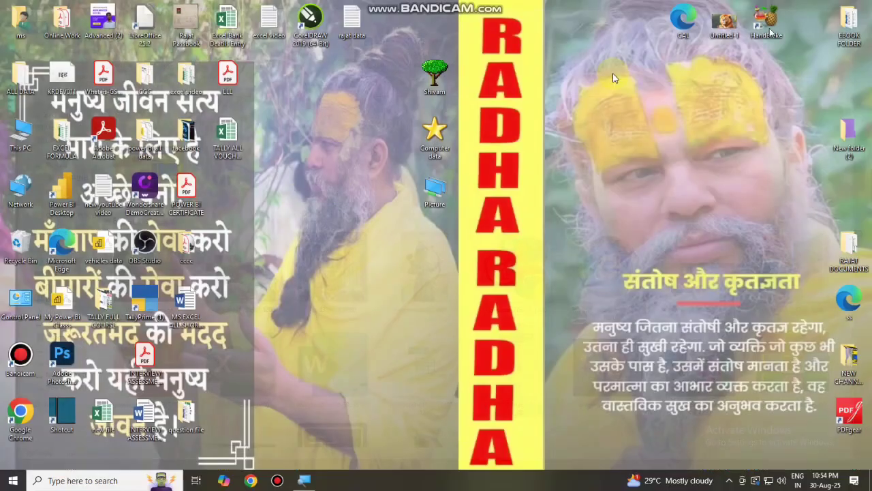
double_click(440, 195)
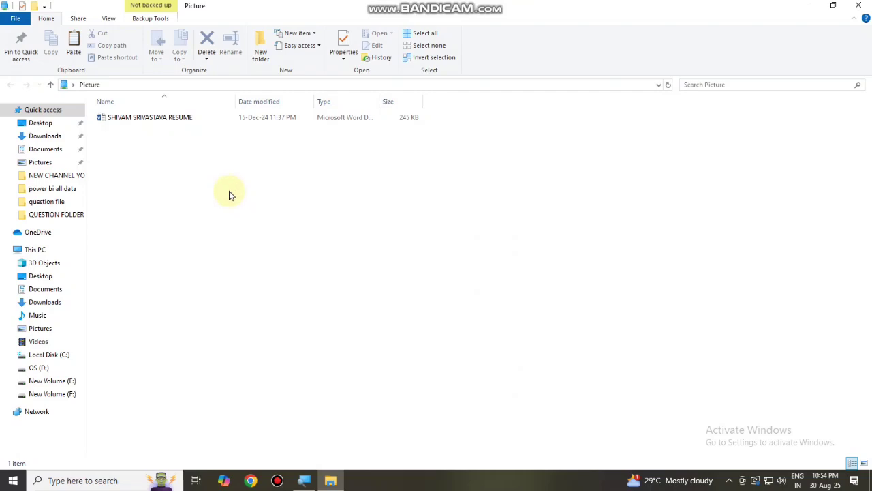
left_click(227, 194)
key("ctrl+v")
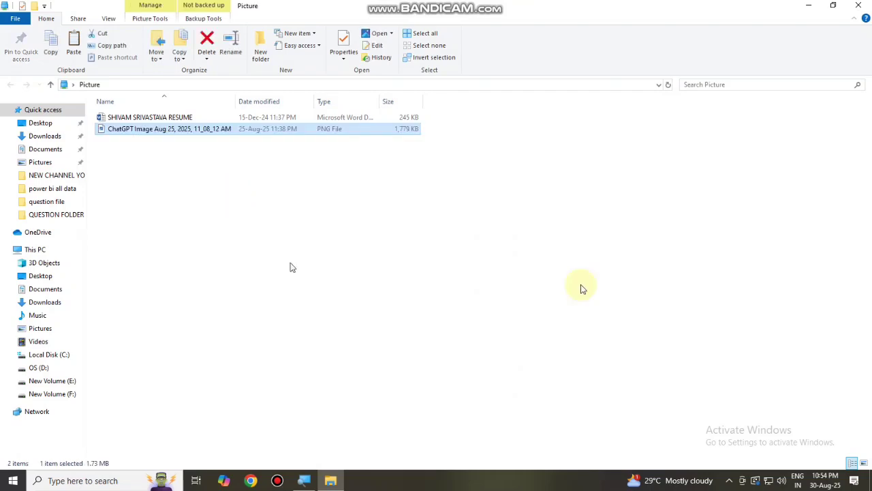
left_click(859, 5)
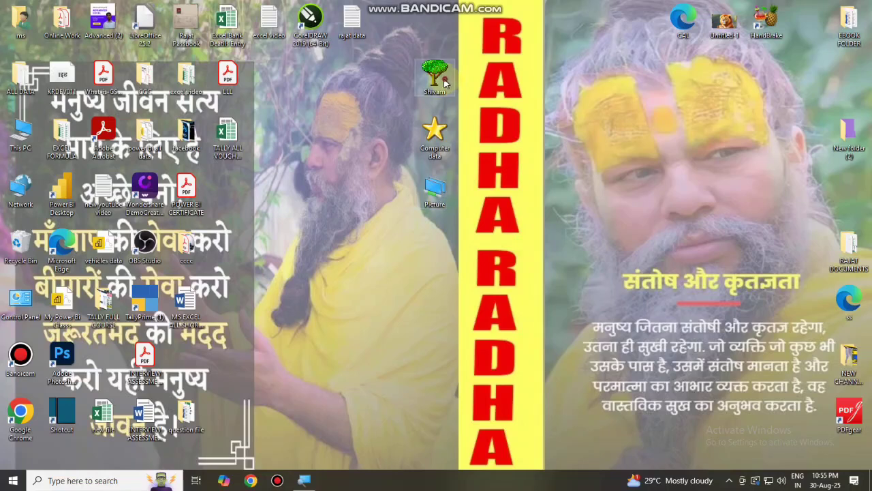
- Place the green tree folder beside the LLL PDF on the desktop and hide it together with its subfolders and files
left_click_drag(445, 82, 290, 98)
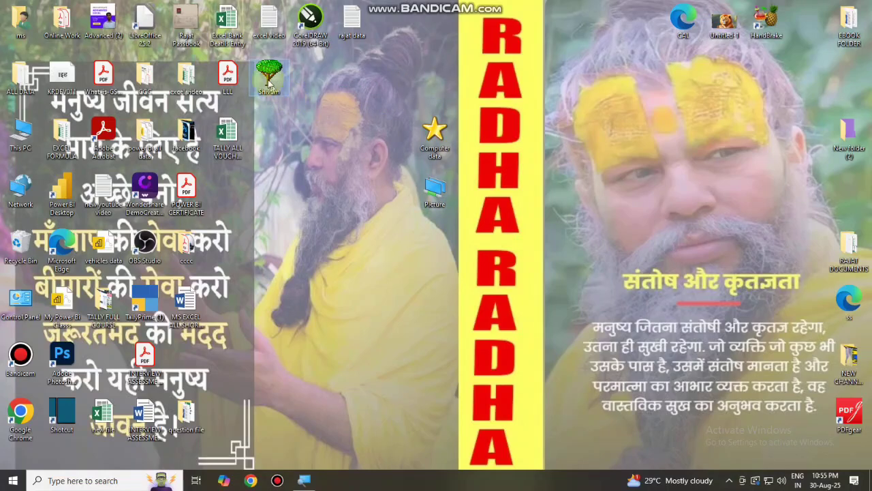
right_click(269, 80)
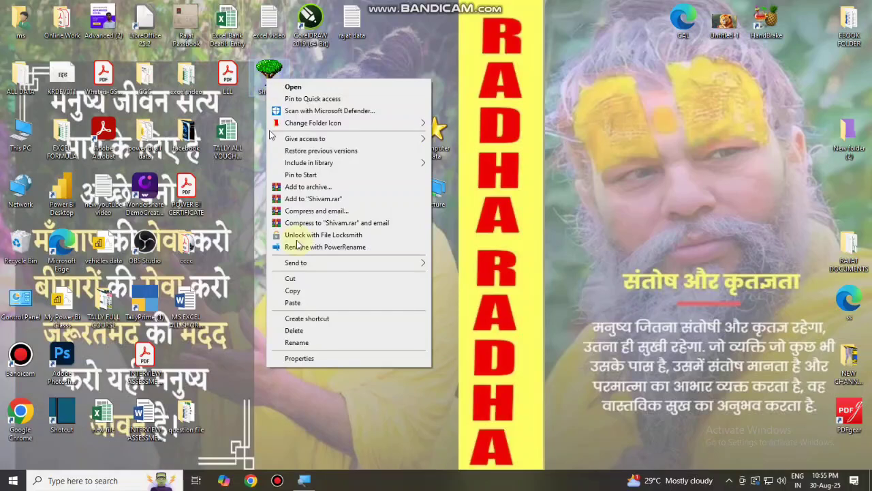
left_click(314, 358)
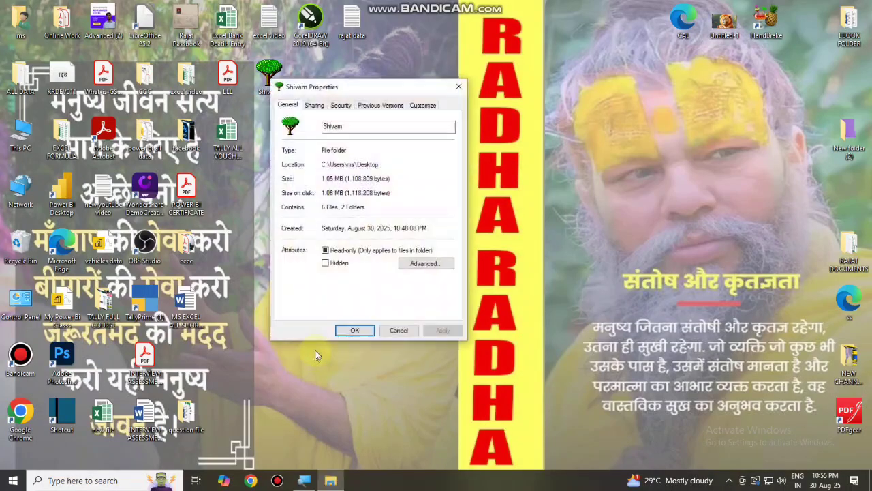
left_click_drag(379, 90, 395, 72)
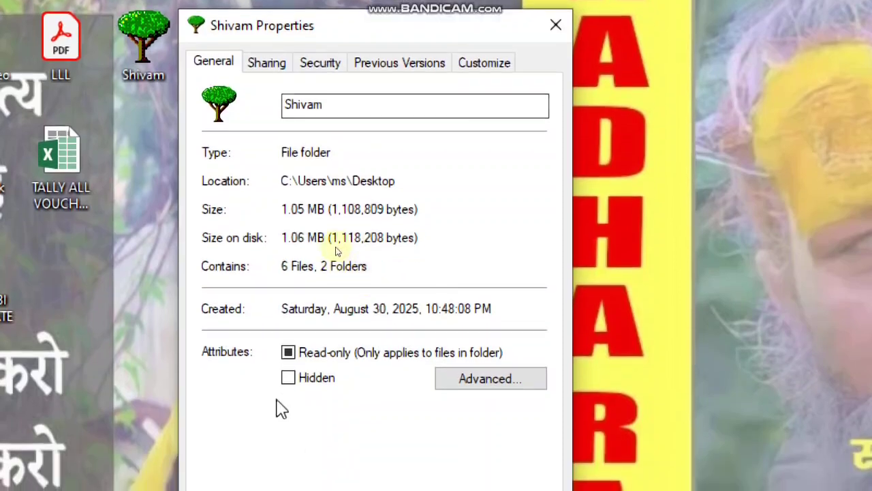
left_click(292, 379)
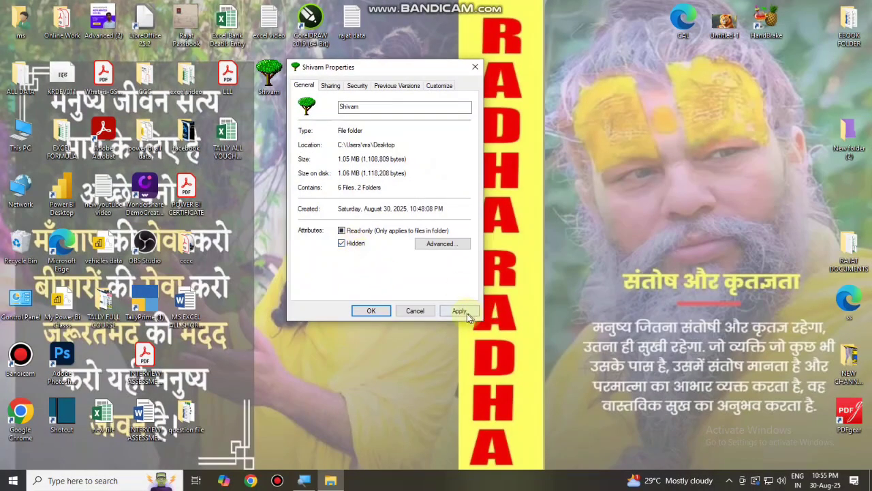
left_click(458, 310)
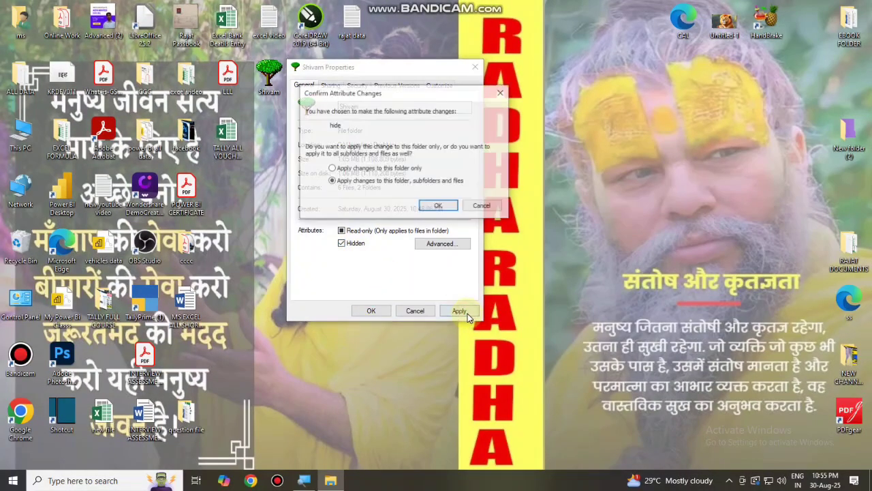
left_click(449, 207)
left_click(368, 311)
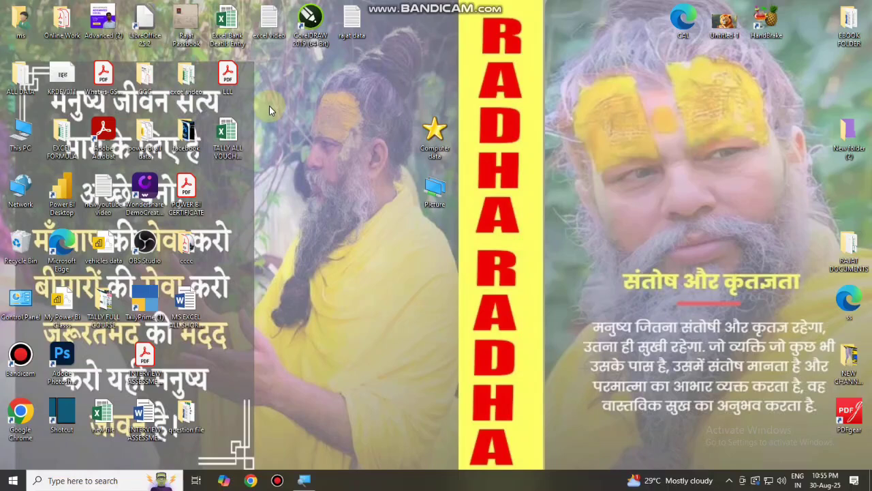
- Turn on the display of hidden items in File Explorer and close the window
key("super+e")
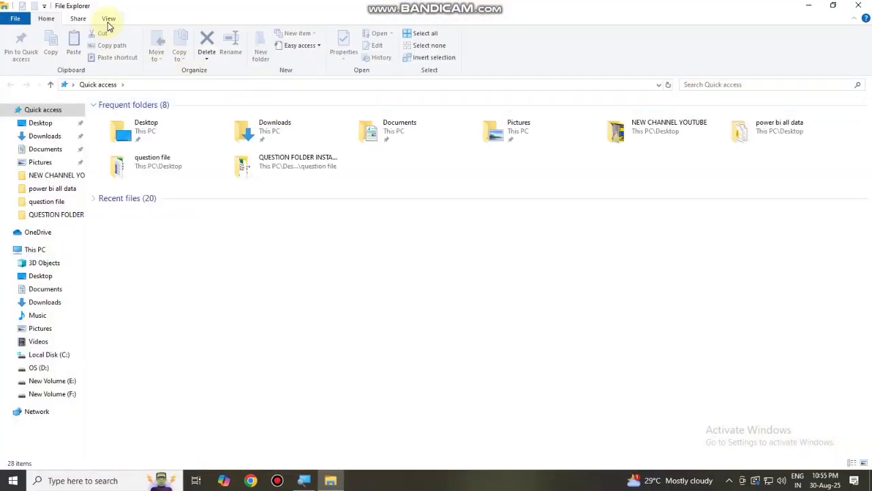
left_click(108, 20)
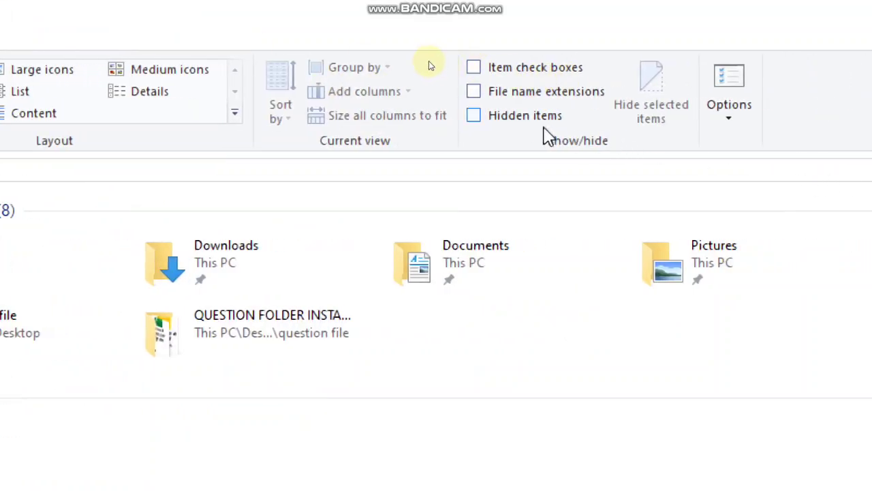
left_click(529, 121)
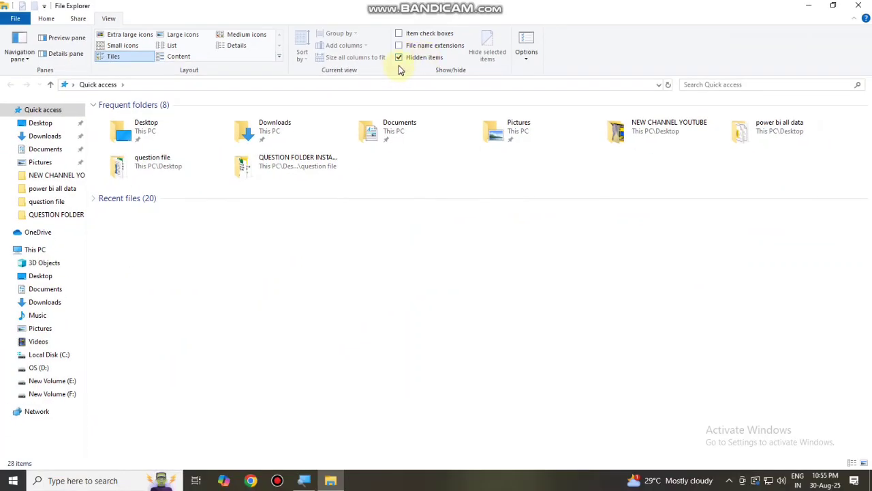
left_click(864, 5)
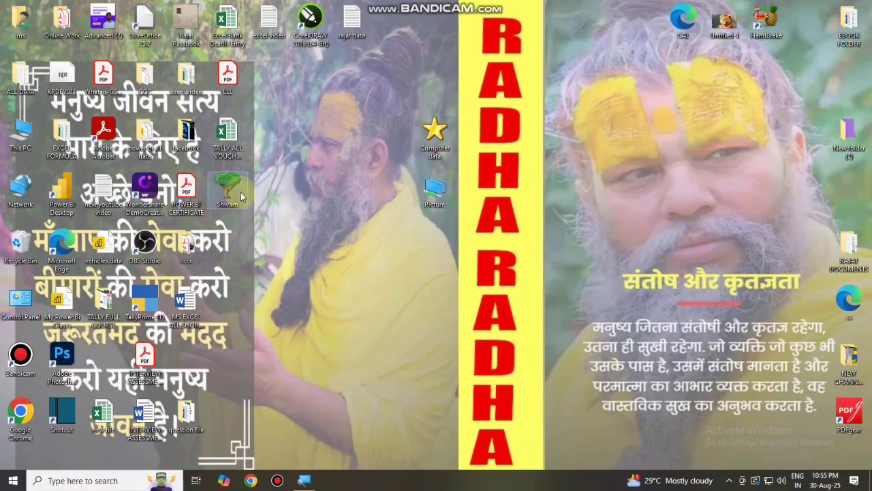
- Remove the Hidden attribute from the green tree folder, its subfolders and files, and place the folder beside the Picture folder
left_click_drag(322, 176, 328, 121)
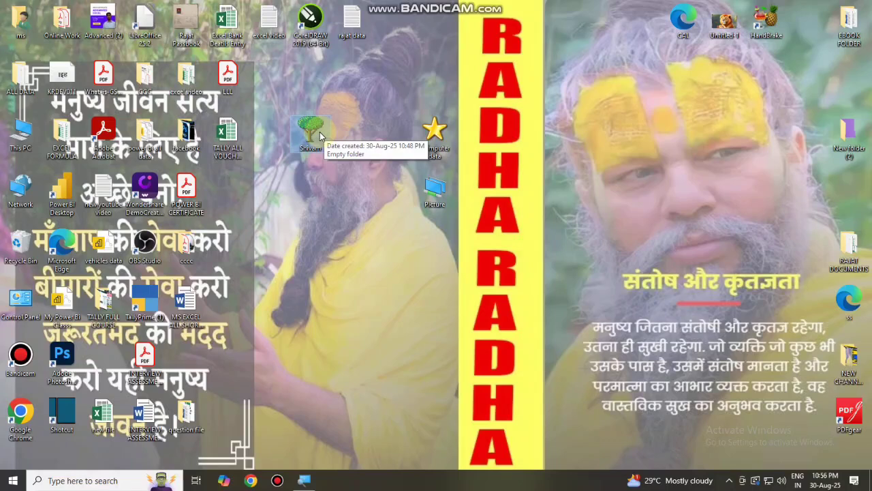
right_click(320, 135)
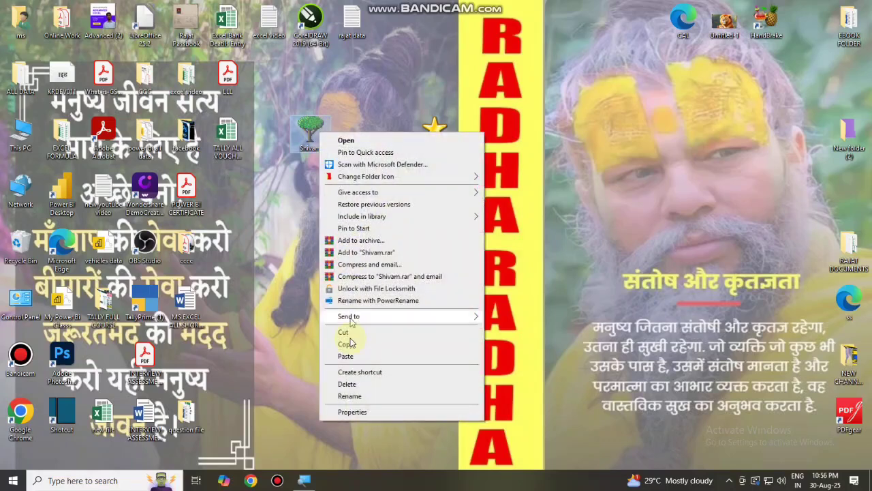
left_click(348, 413)
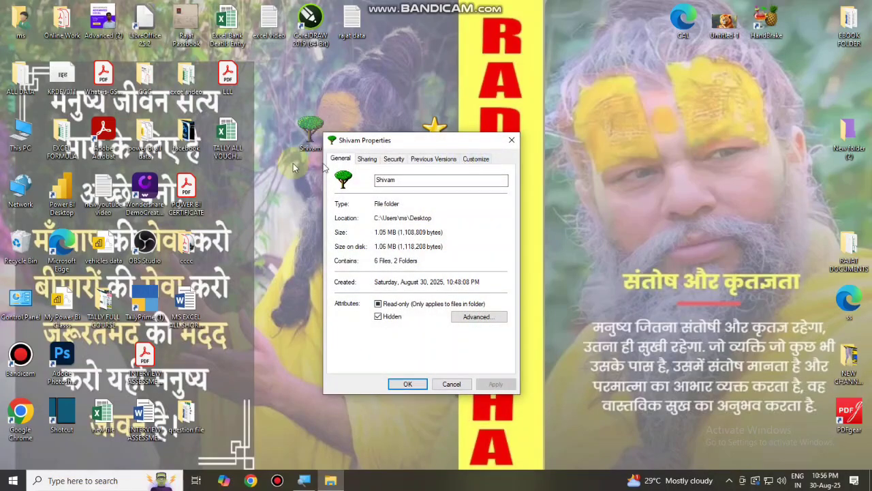
left_click(378, 317)
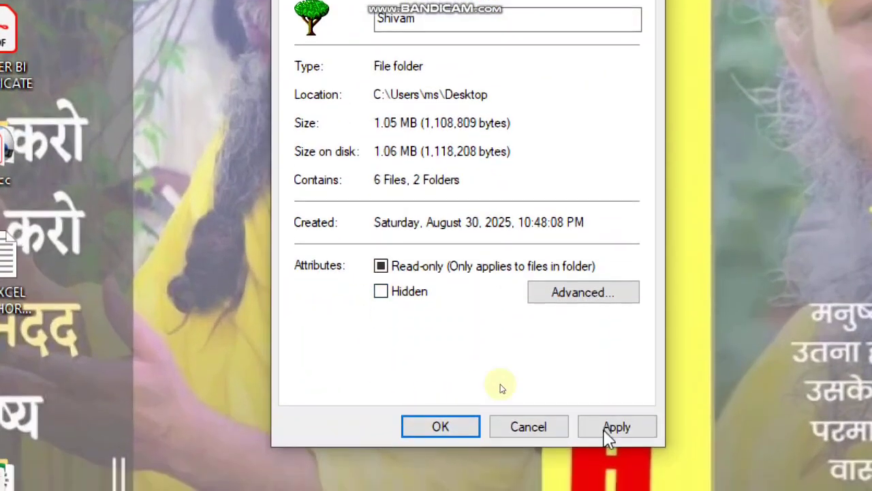
left_click(495, 384)
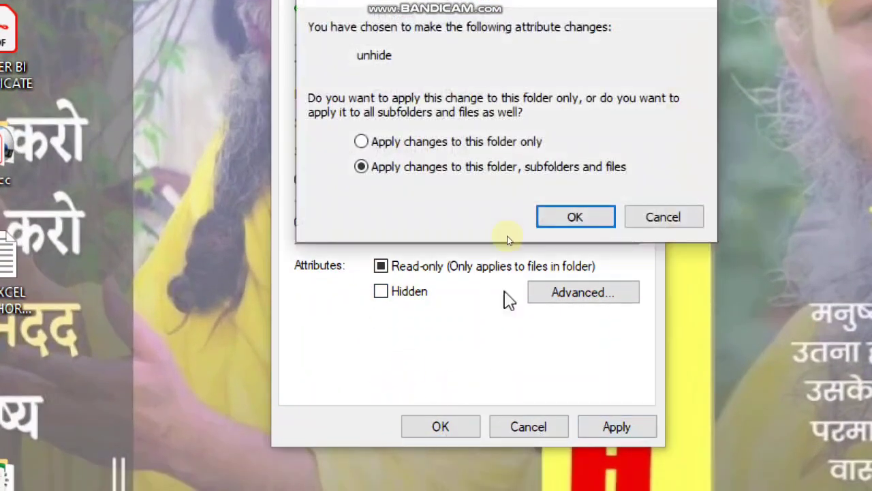
left_click(576, 217)
left_click(440, 426)
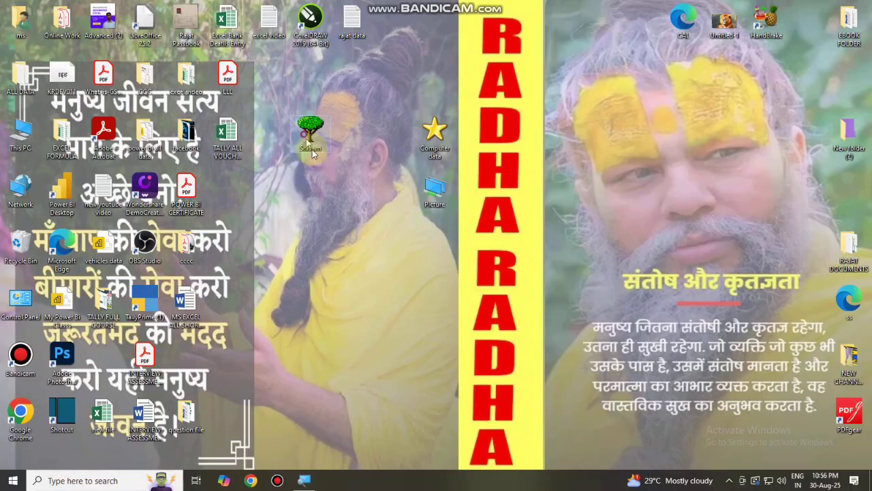
left_click_drag(312, 154, 519, 216)
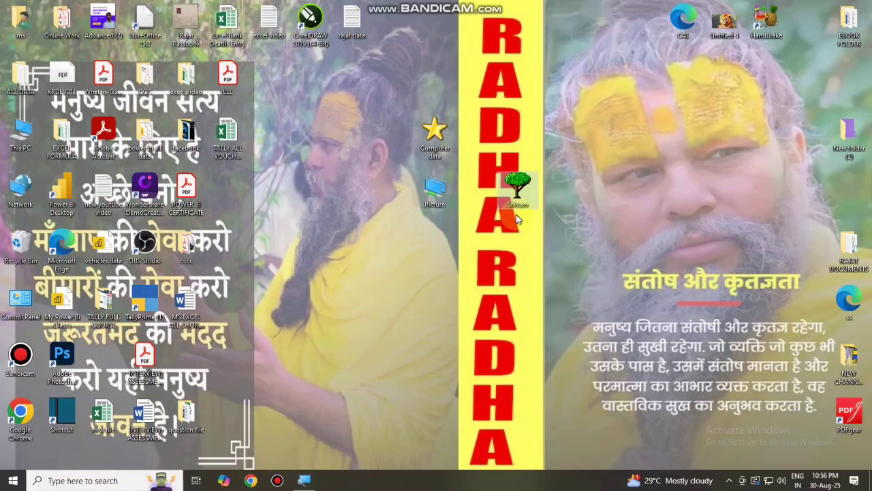
- Hide the Computer data folder on the desktop together with its subfolders and files
right_click(434, 148)
left_click(465, 423)
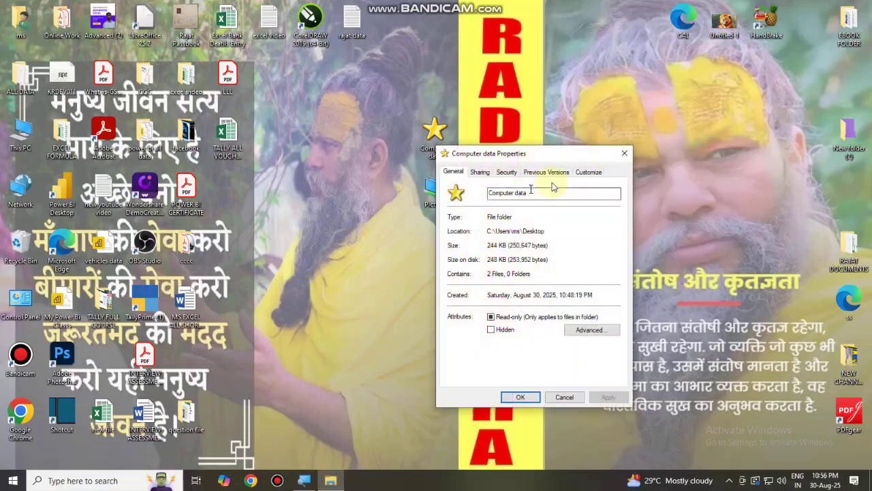
left_click(505, 330)
left_click(606, 398)
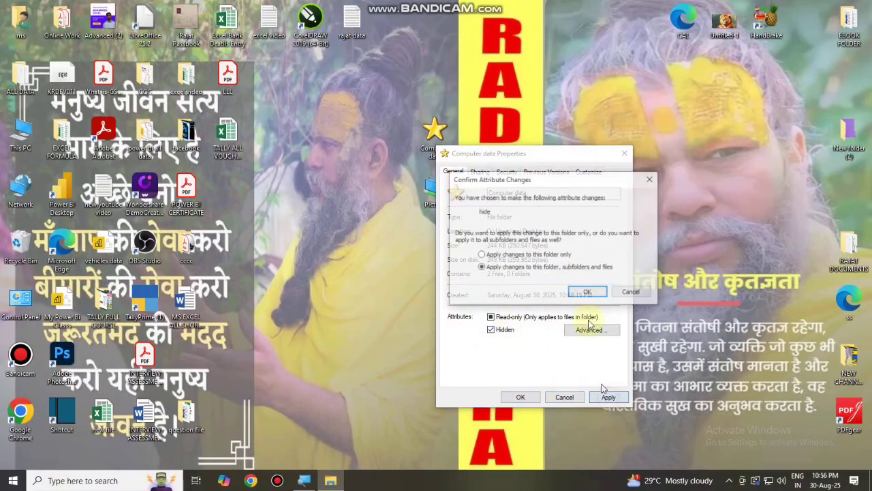
left_click(580, 293)
left_click(518, 396)
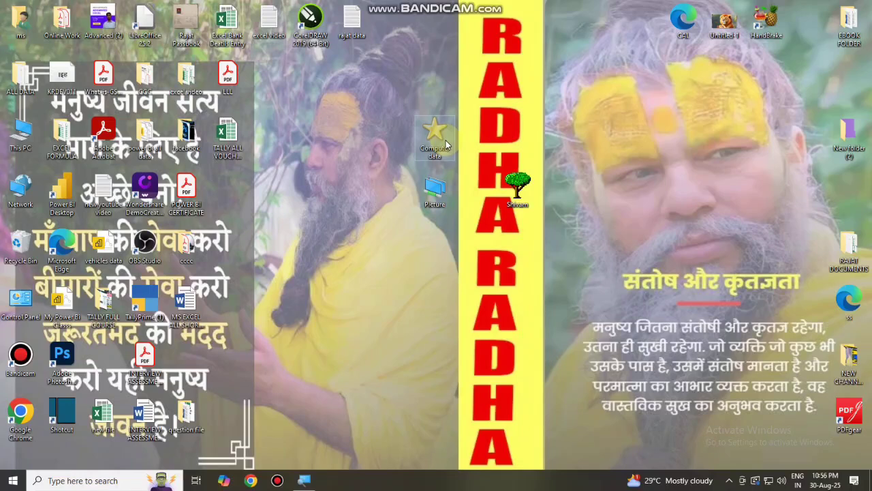
- Turn off the display of hidden items in File Explorer and minimize the window
key("super+e")
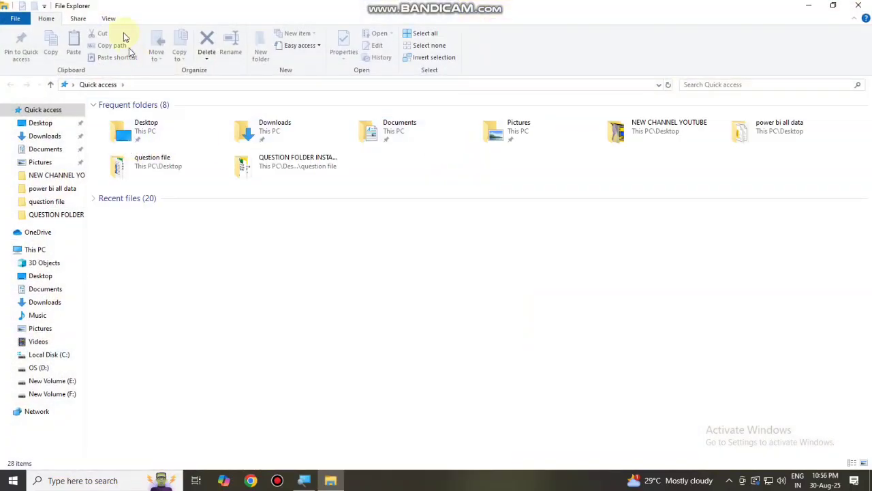
left_click(108, 18)
left_click(400, 58)
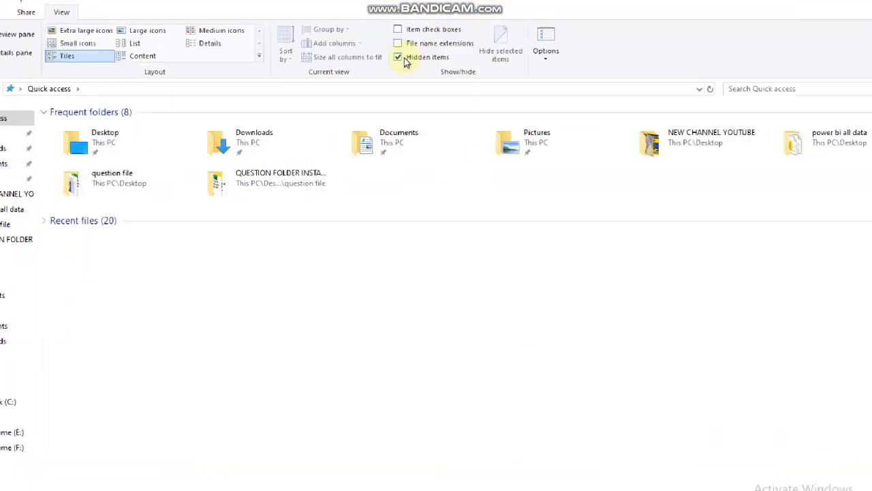
left_click(399, 57)
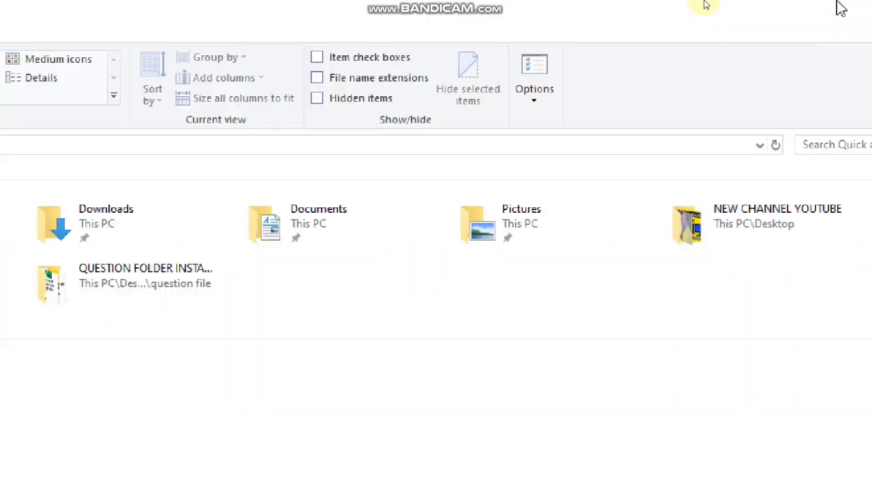
left_click(813, 5)
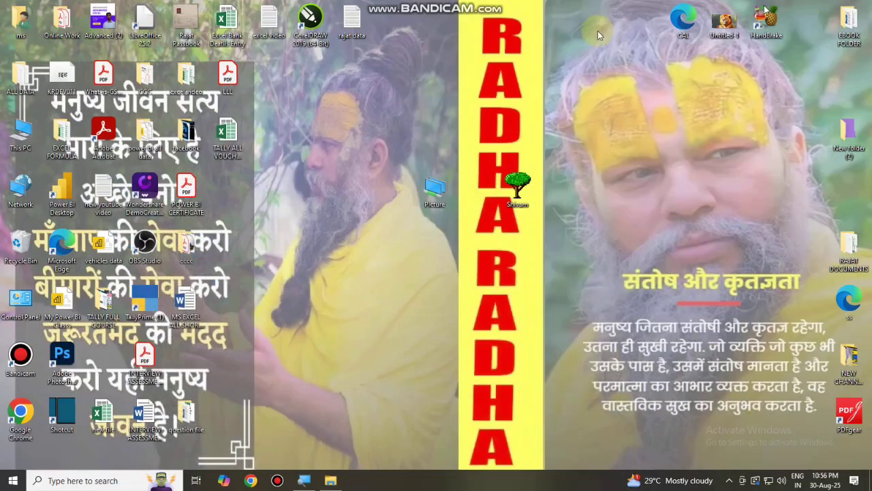
- Restore the File Explorer window, turn the display of hidden items back on, and close it
left_click(332, 480)
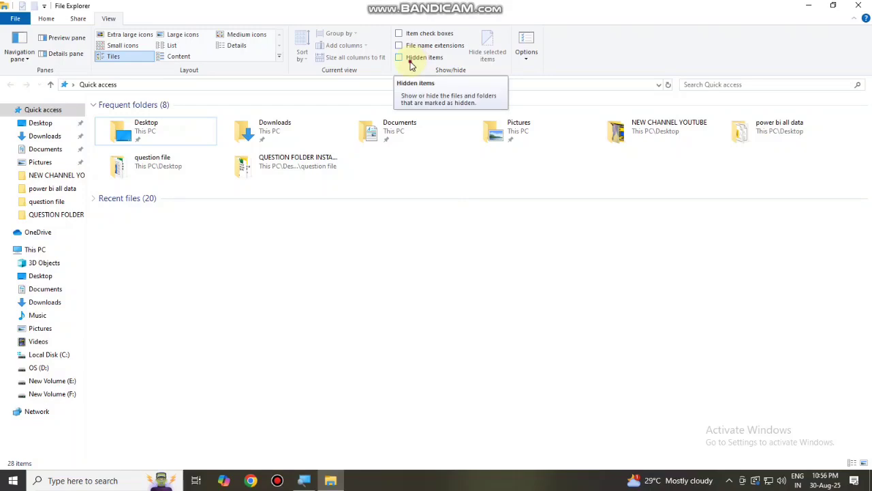
left_click(411, 62)
left_click(864, 5)
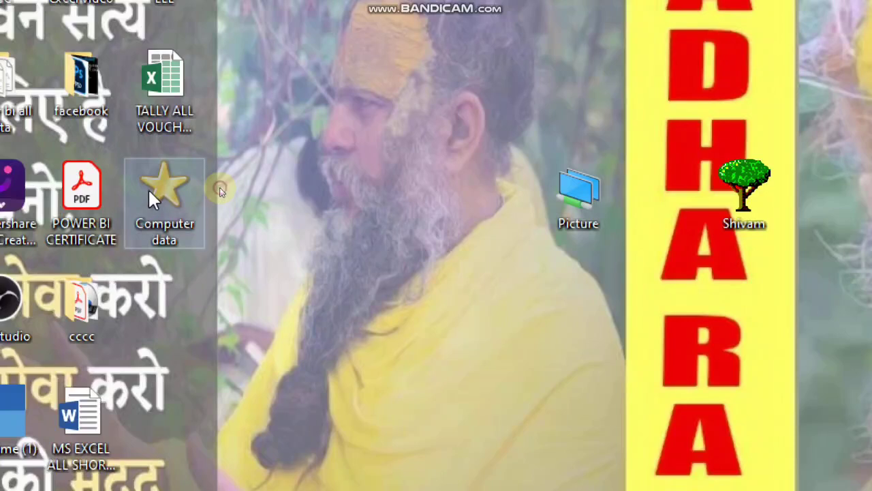
- Remove the Hidden attribute from the Computer data folder, including its subfolders and files
right_click(148, 188)
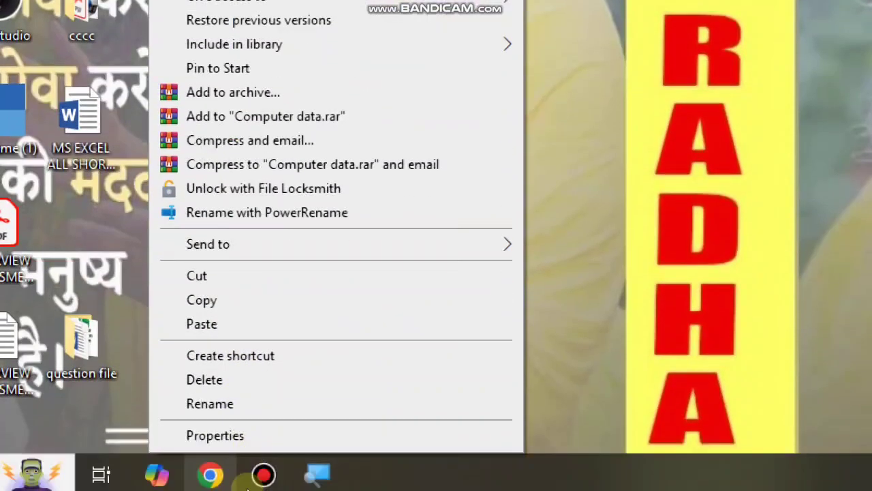
left_click(229, 437)
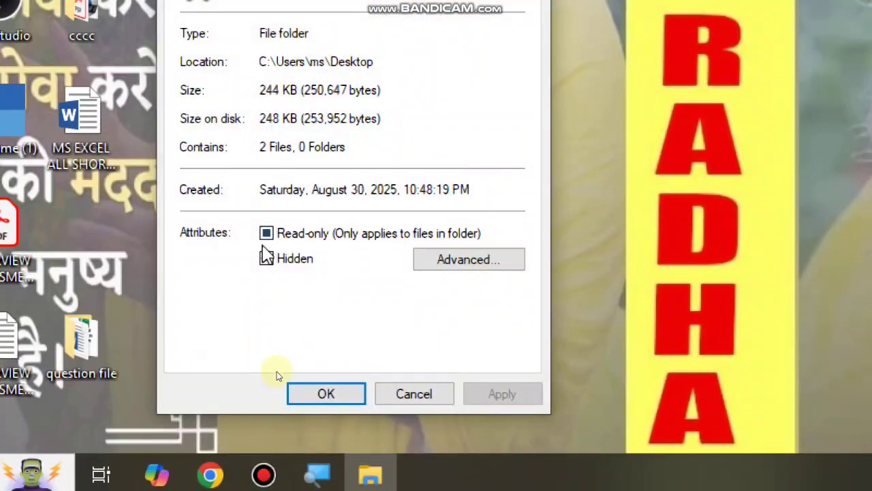
left_click(266, 258)
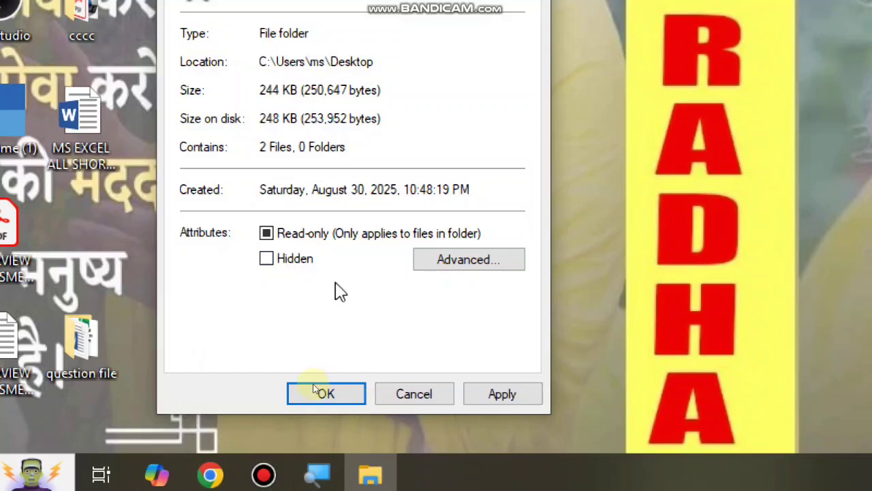
left_click(488, 396)
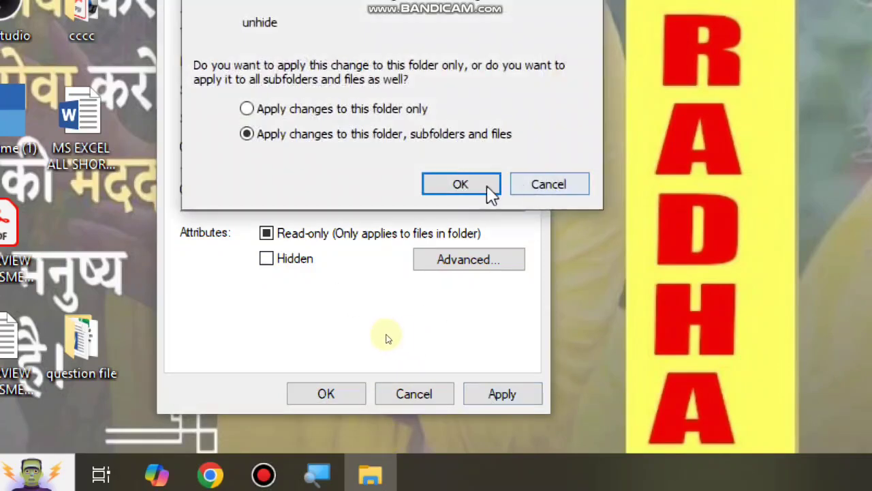
left_click(487, 188)
left_click(341, 397)
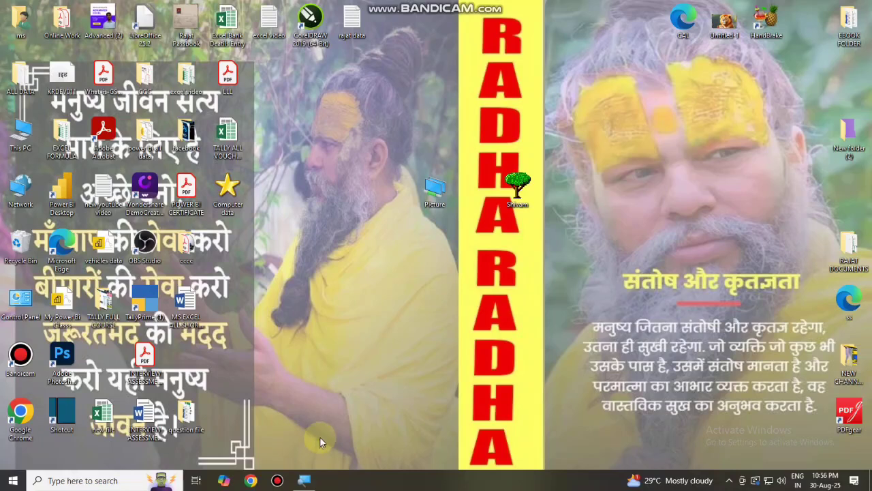
- Delete the Computer data folder from the desktop and restore it from the Recycle Bin
left_click_drag(227, 193, 400, 269)
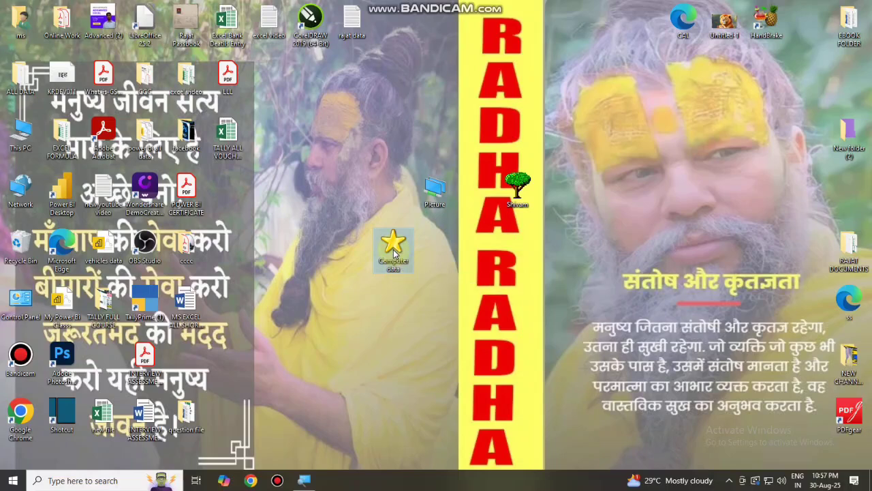
key("Delete")
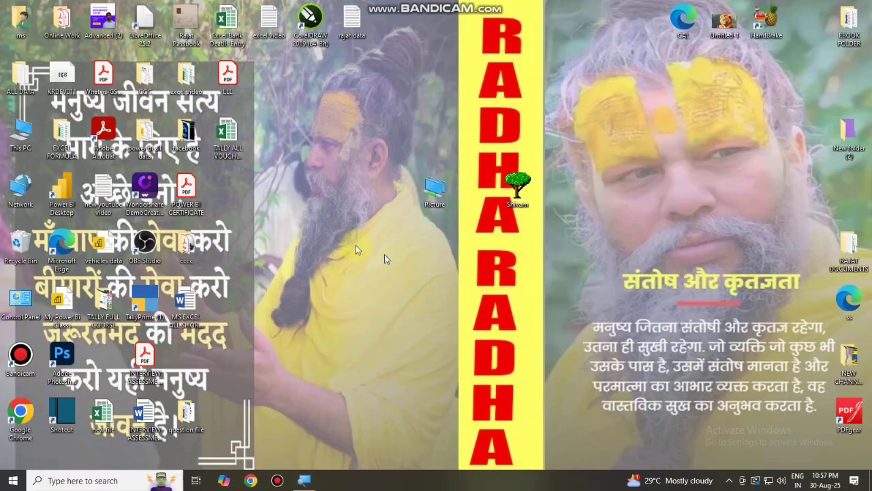
double_click(15, 252)
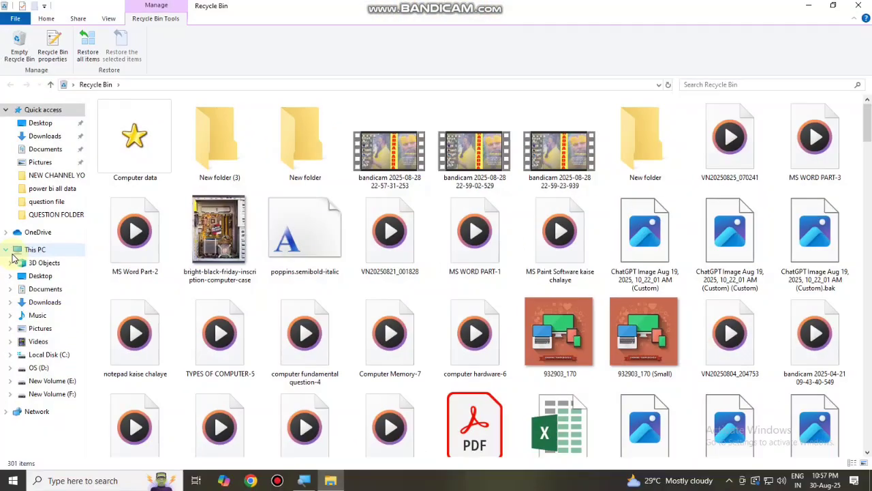
left_click(245, 31)
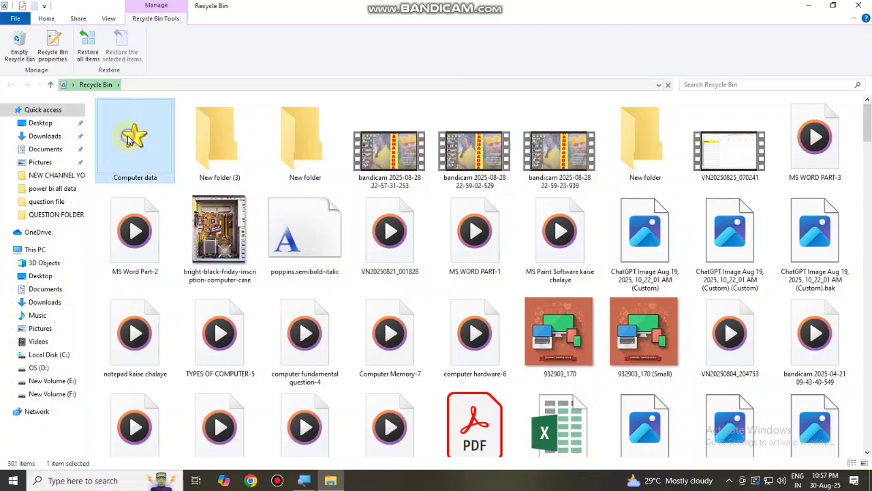
right_click(130, 140)
left_click(143, 142)
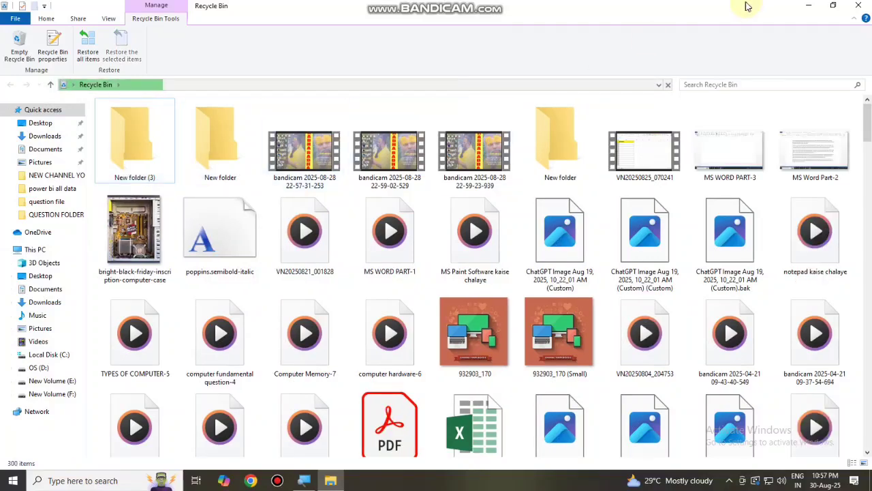
left_click(858, 6)
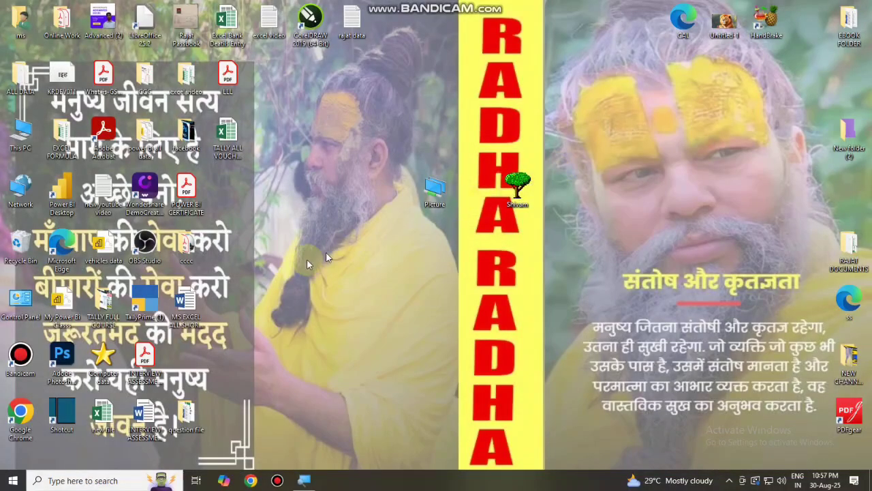
- Place the Computer data folder below the Picture folder on the desktop and look through the green tree folder's contents
left_click_drag(109, 349, 448, 289)
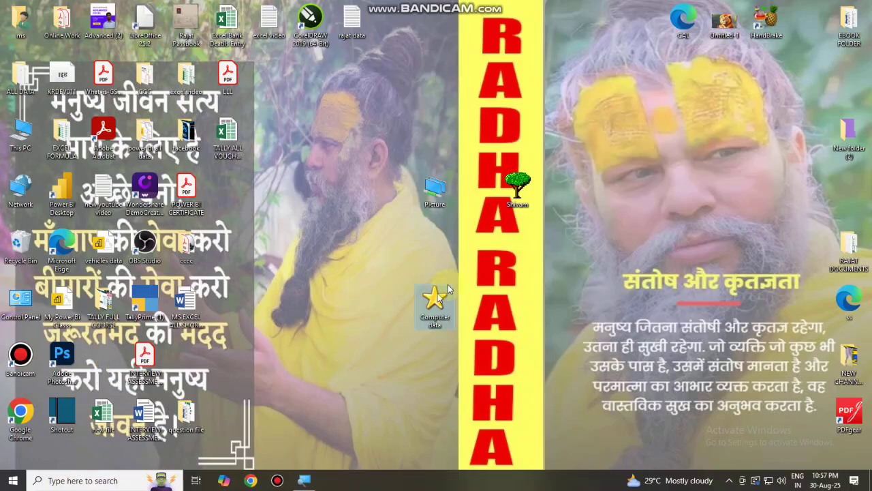
double_click(522, 194)
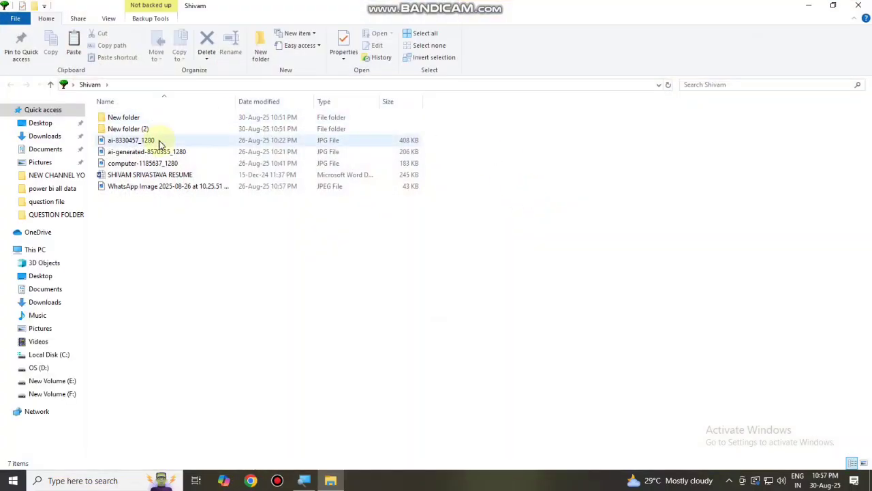
left_click(858, 6)
- Permanently delete the Computer data folder from the desktop and check the Recycle Bin for it
left_click_drag(442, 307, 369, 266)
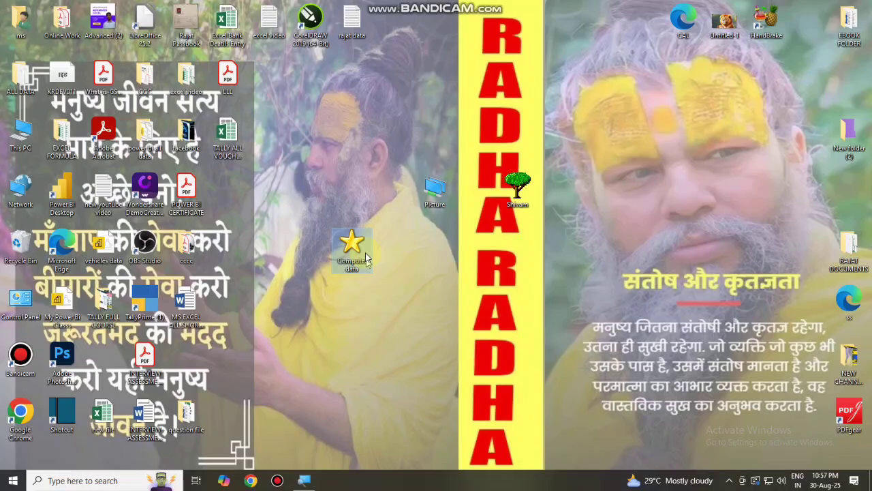
double_click(361, 234)
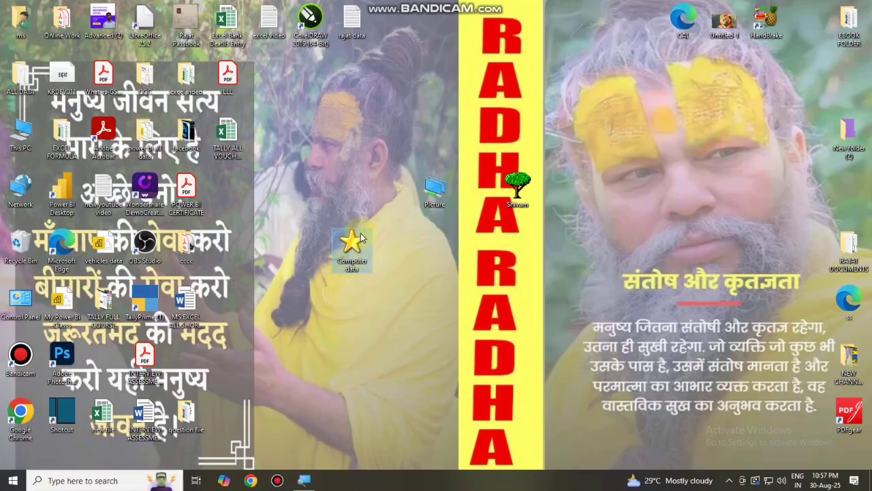
left_click(362, 237)
key("shift+Delete")
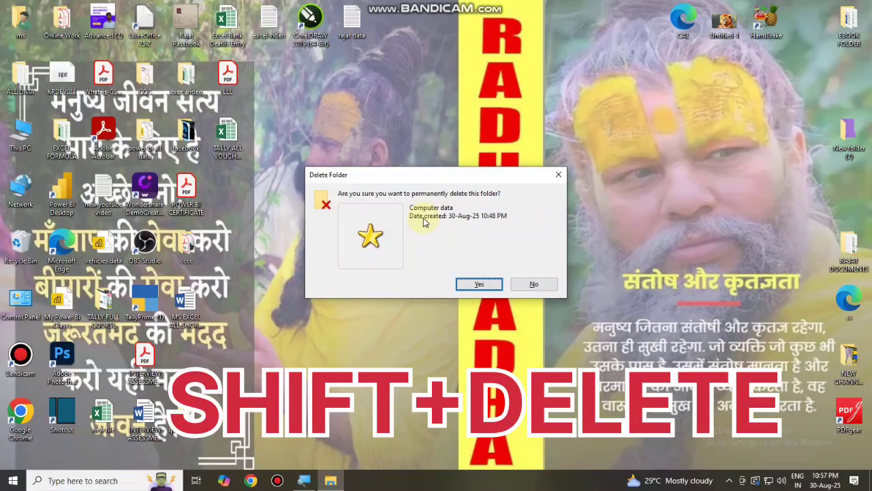
left_click(481, 284)
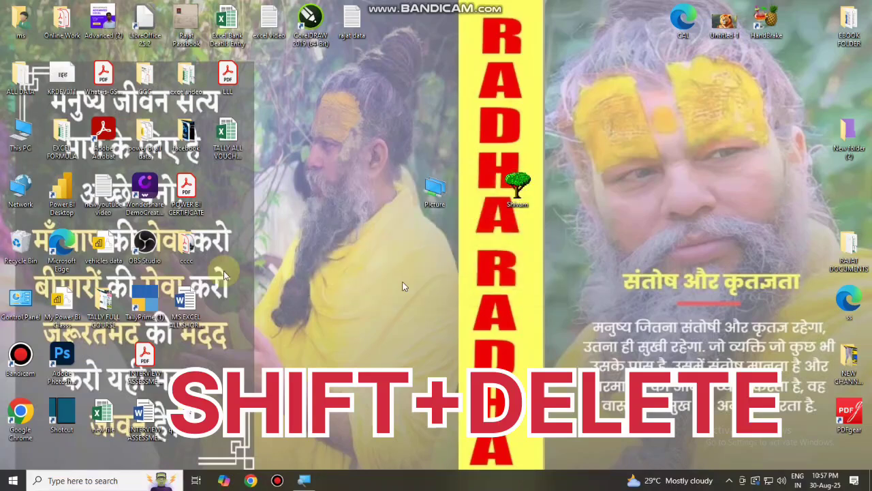
double_click(20, 264)
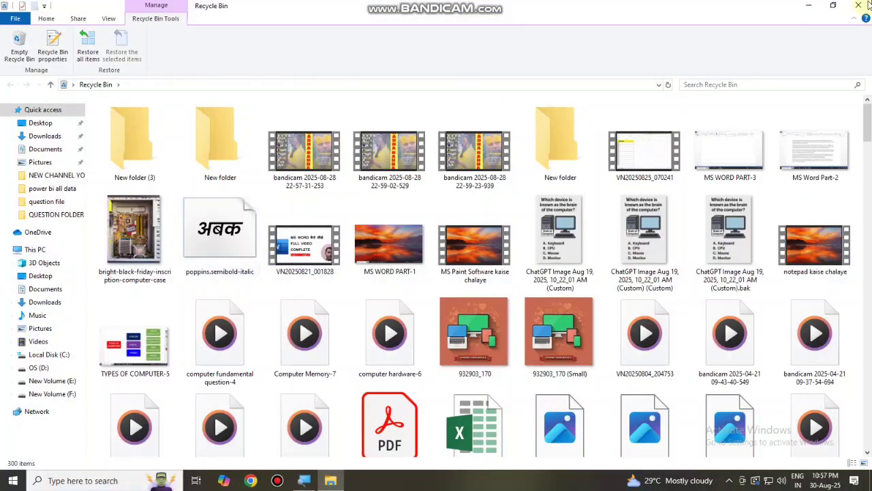
left_click(863, 7)
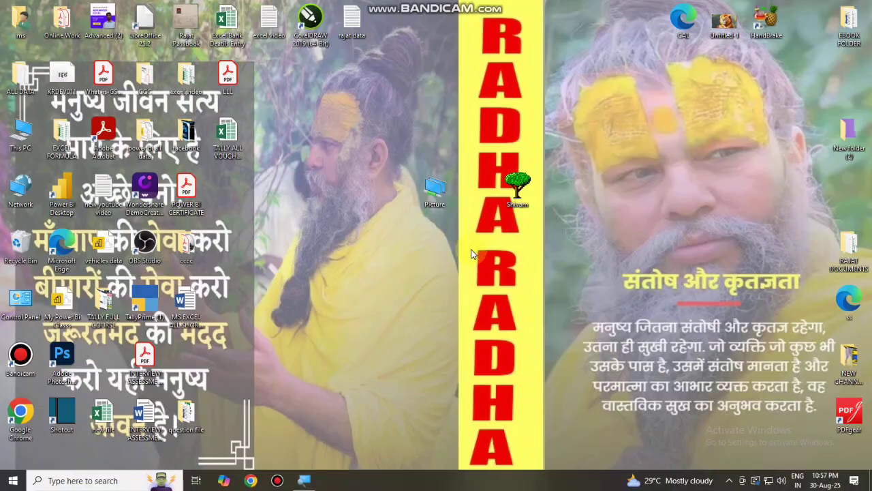